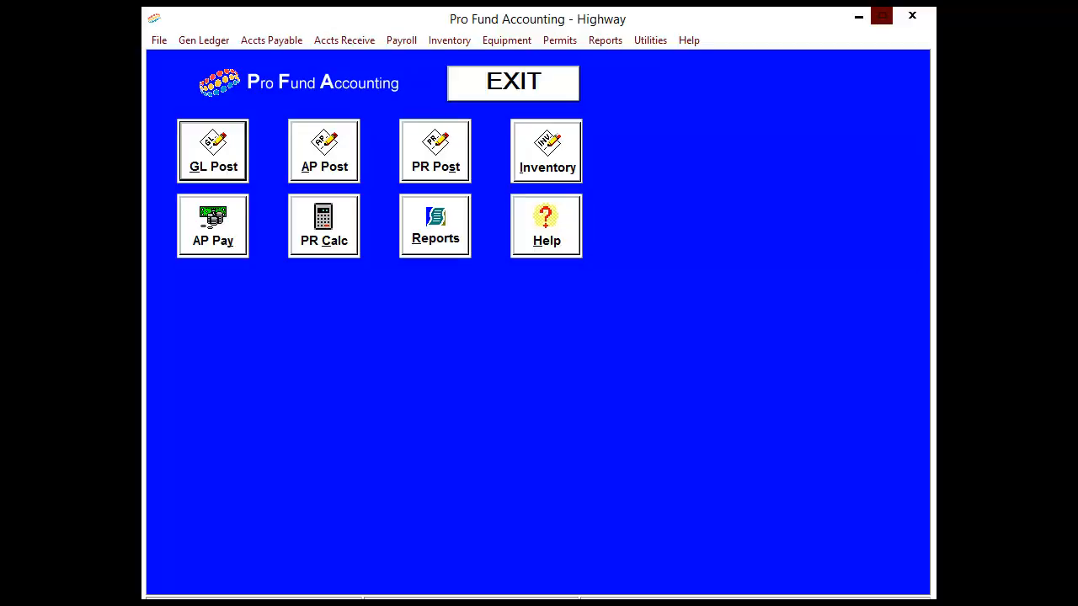
# Step: Open Call Log Maintenance and start a new call record
pyautogui.click(158, 40)
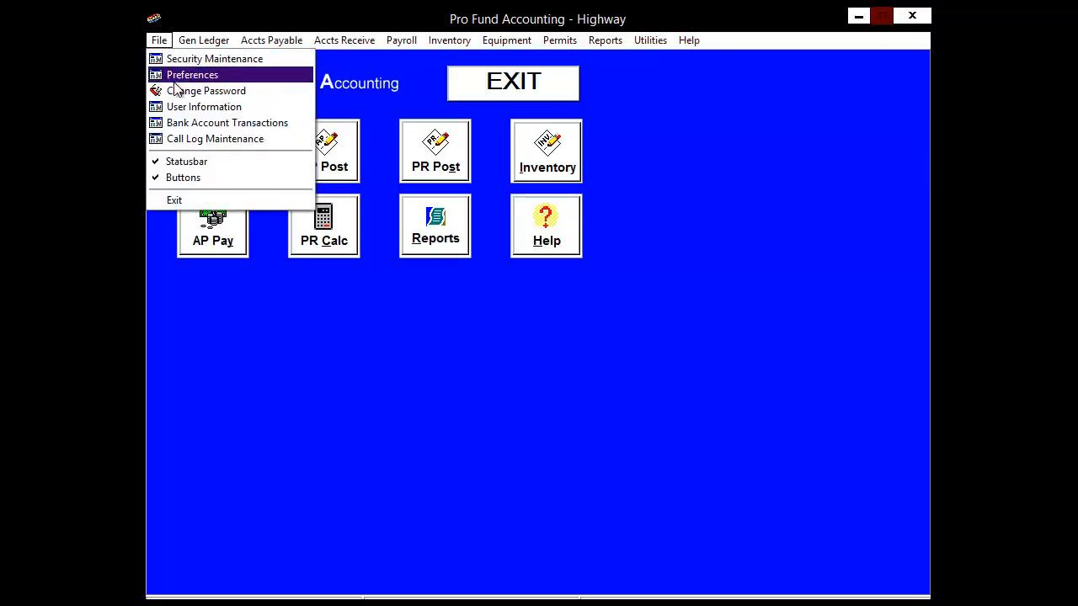
pyautogui.click(185, 140)
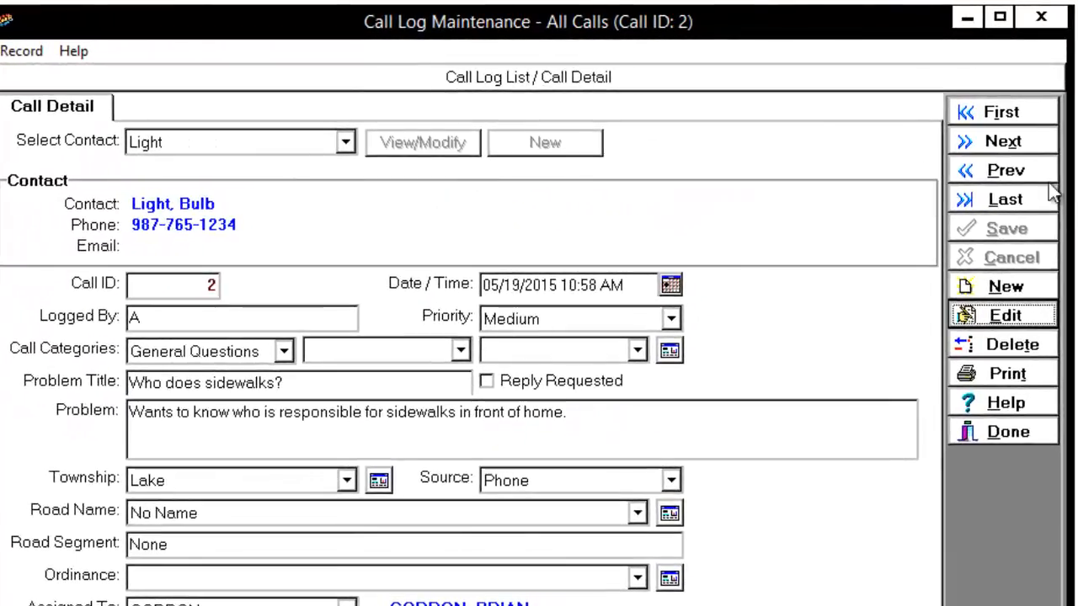
pyautogui.click(997, 288)
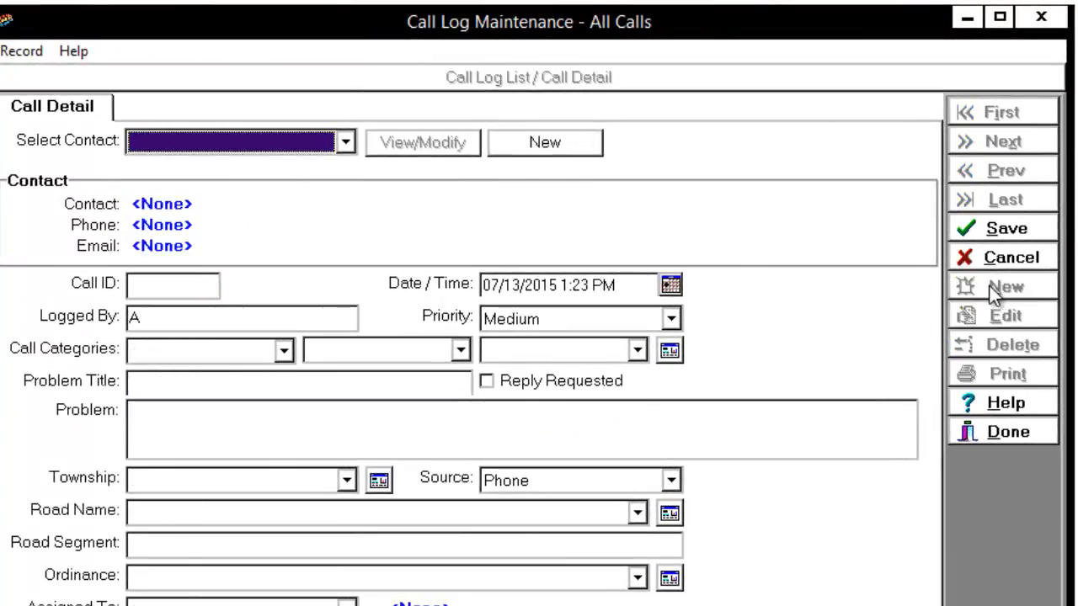
# Step: Add a new call log contact with the caller's full name, postal address, phone number and e-mail
pyautogui.click(570, 143)
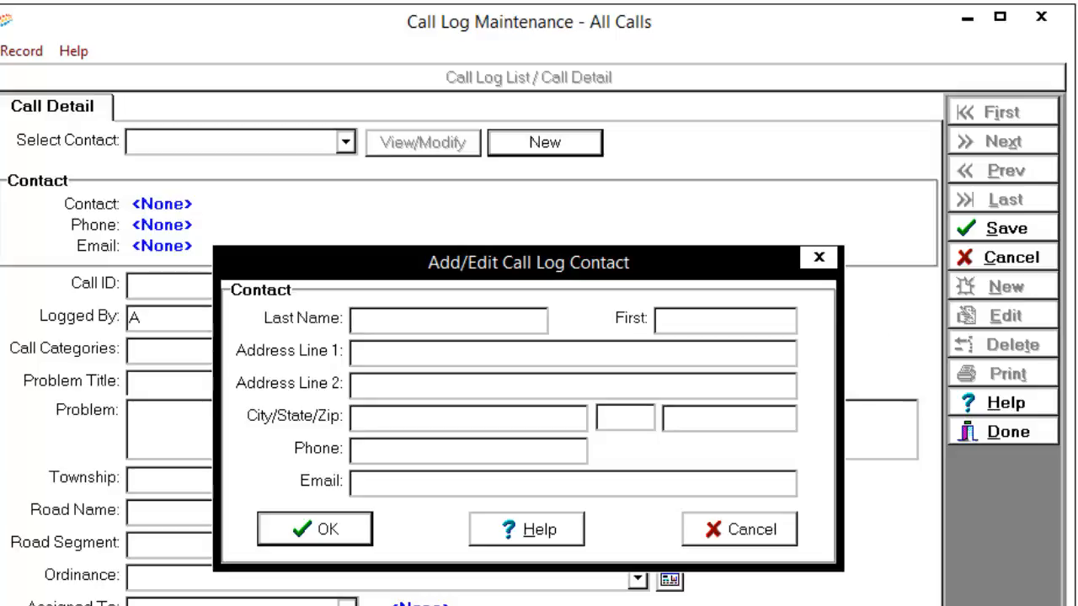
pyautogui.write('Lighthouse')
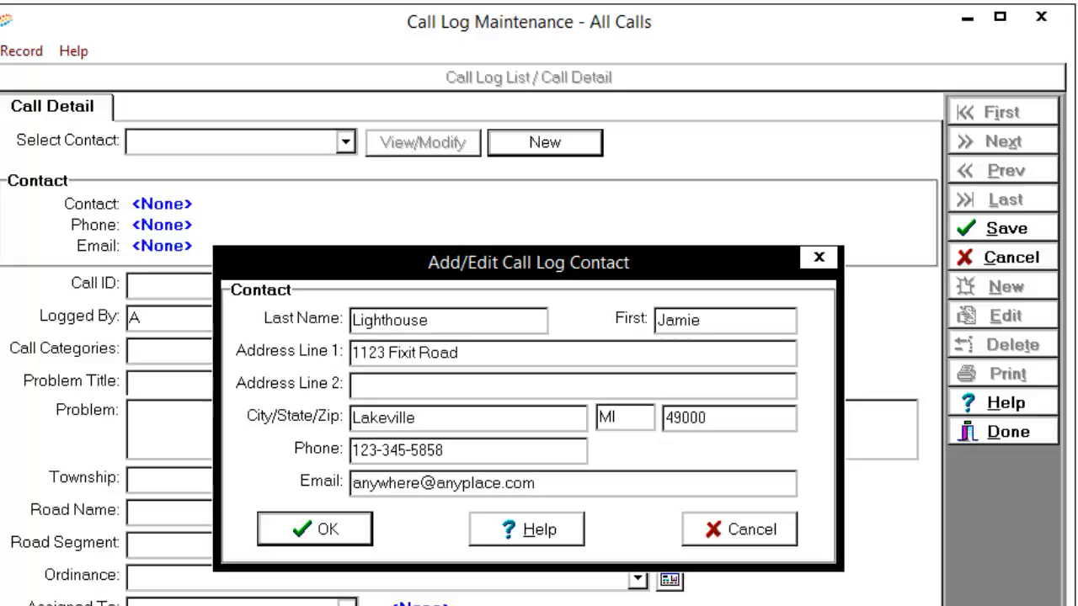
pyautogui.click(328, 530)
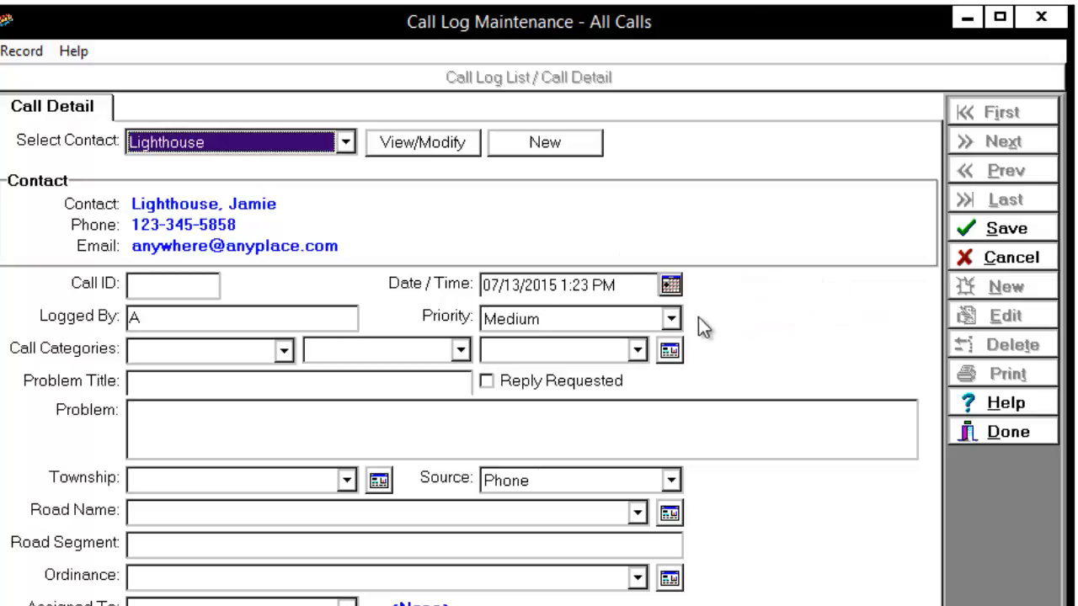
# Step: Set the call's priority to Extremely Urgent and look through the available call categories
pyautogui.click(671, 319)
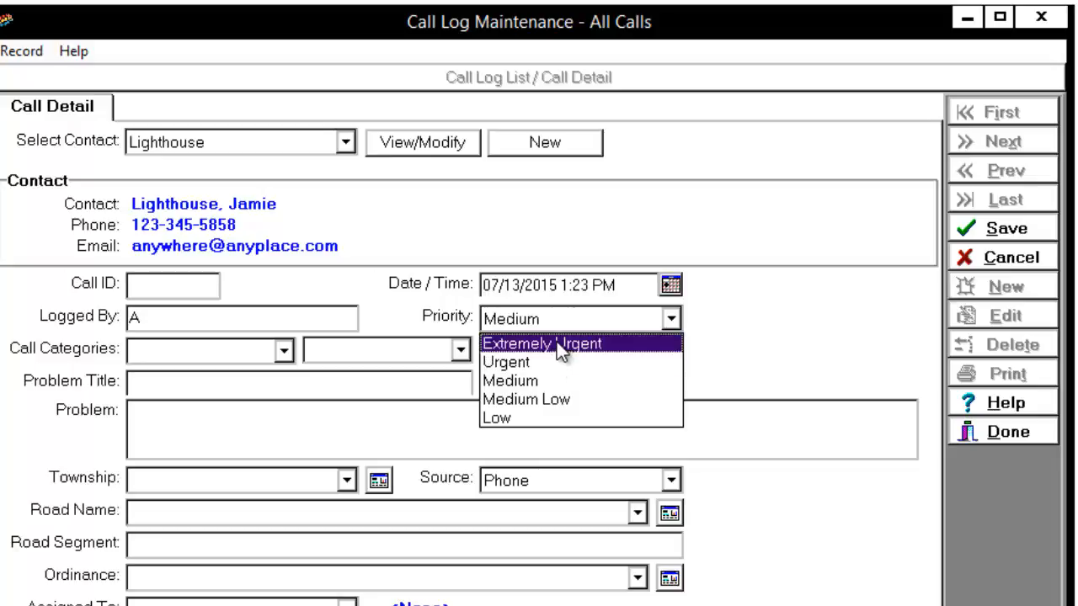
pyautogui.click(560, 344)
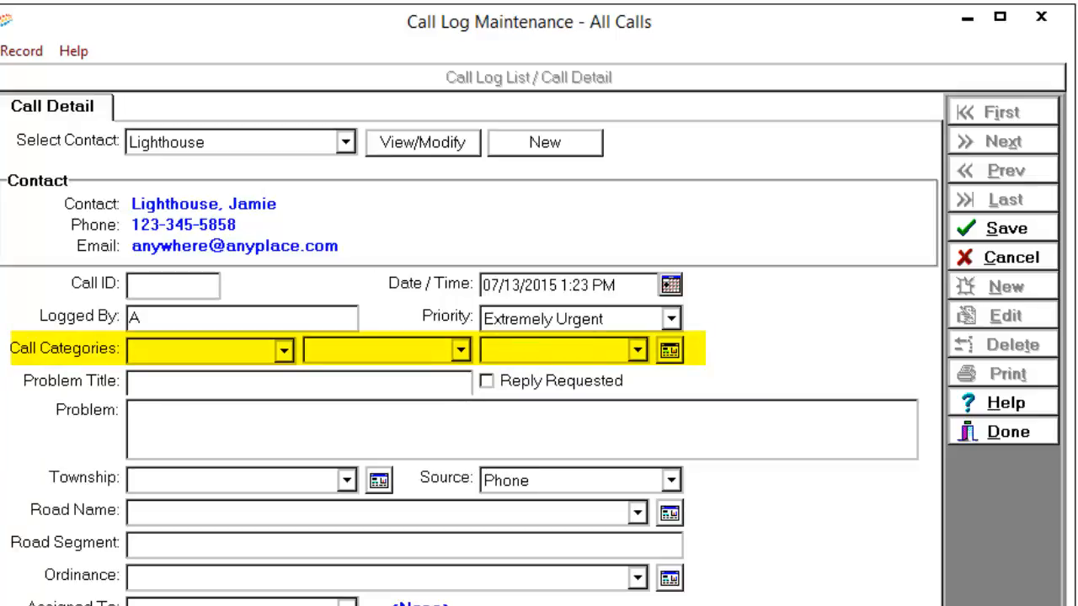
pyautogui.click(287, 353)
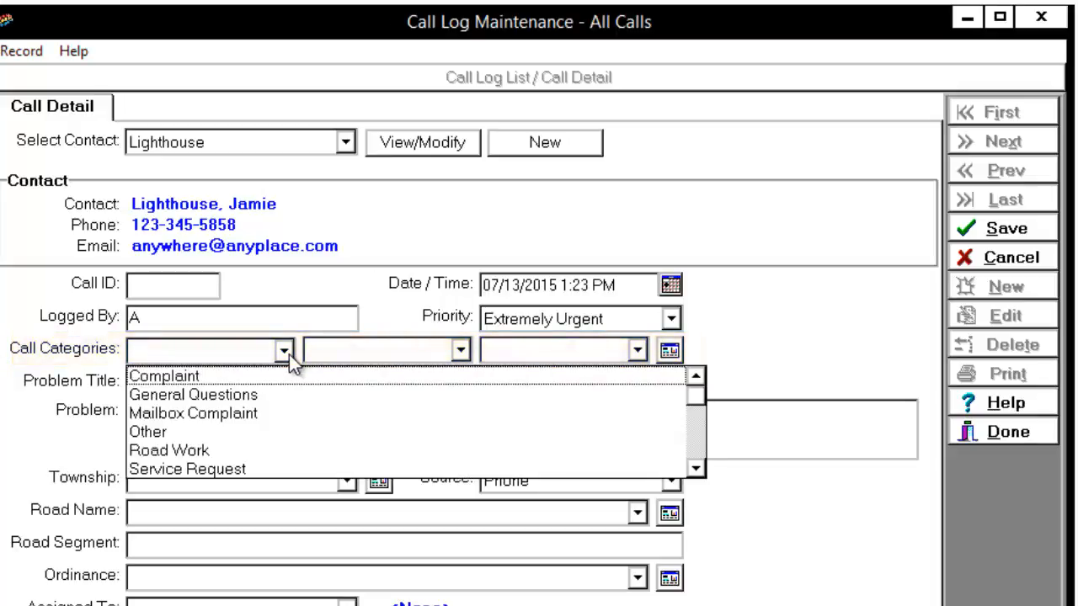
pyautogui.click(289, 354)
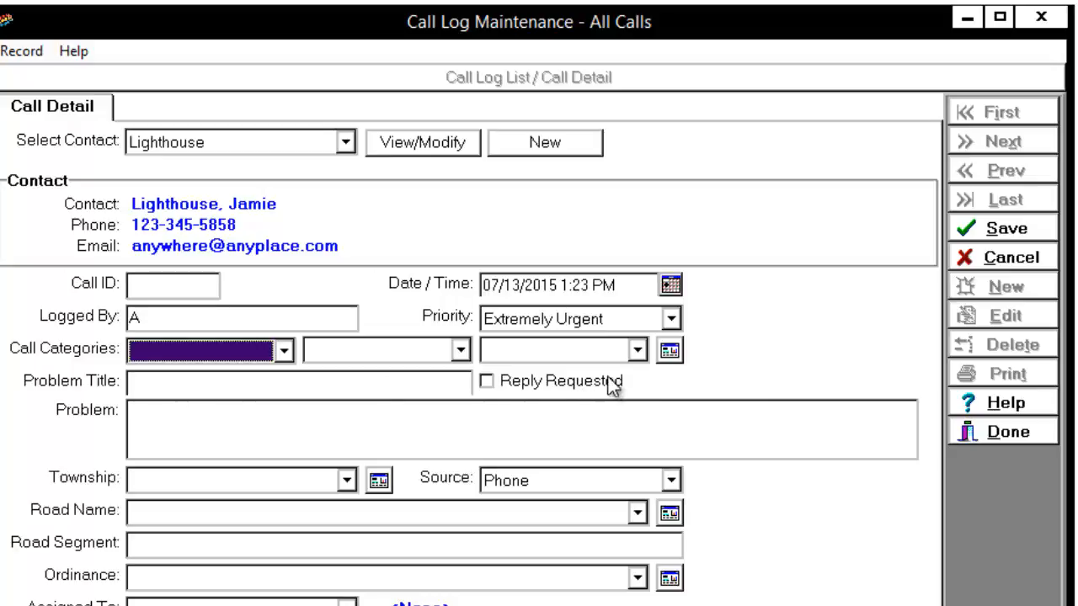
# Step: Add a "Snow Issues" entry to the Call Categories pick list and return to the call record
pyautogui.click(670, 352)
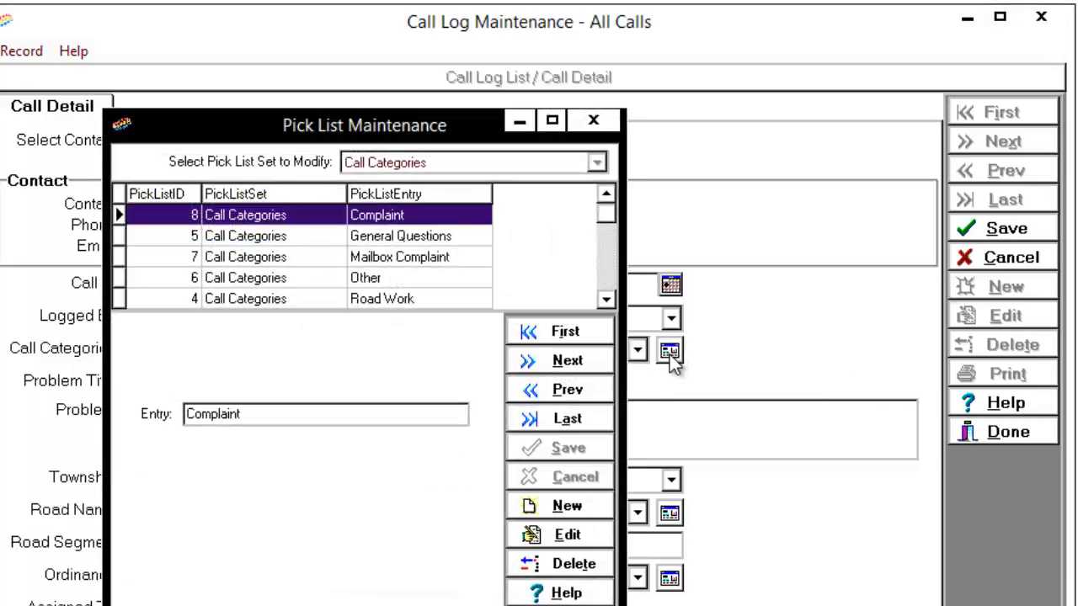
pyautogui.click(569, 507)
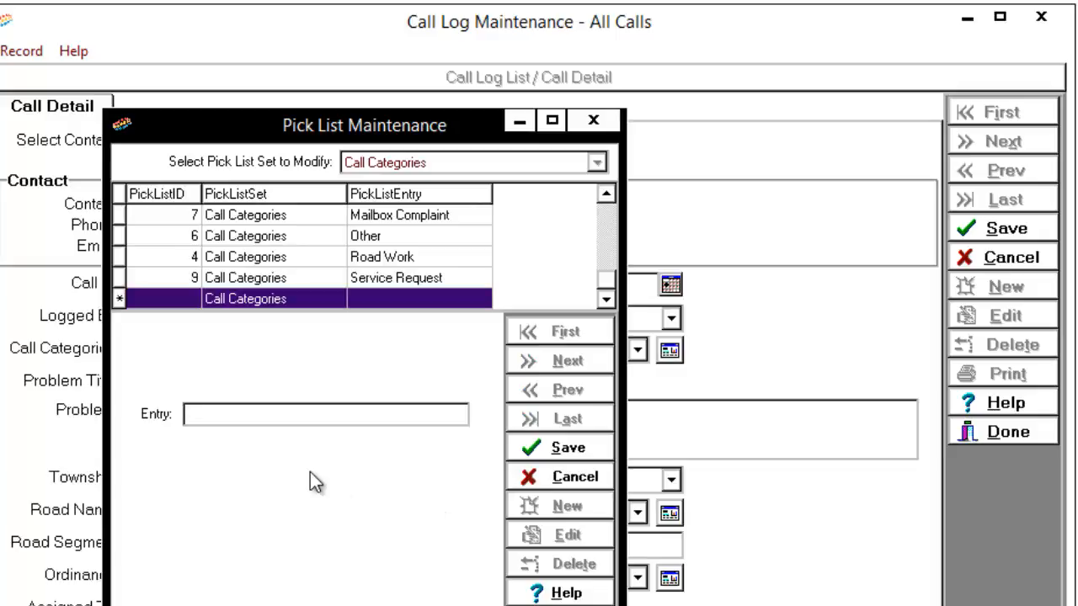
pyautogui.write('Snow Issues')
pyautogui.click(539, 449)
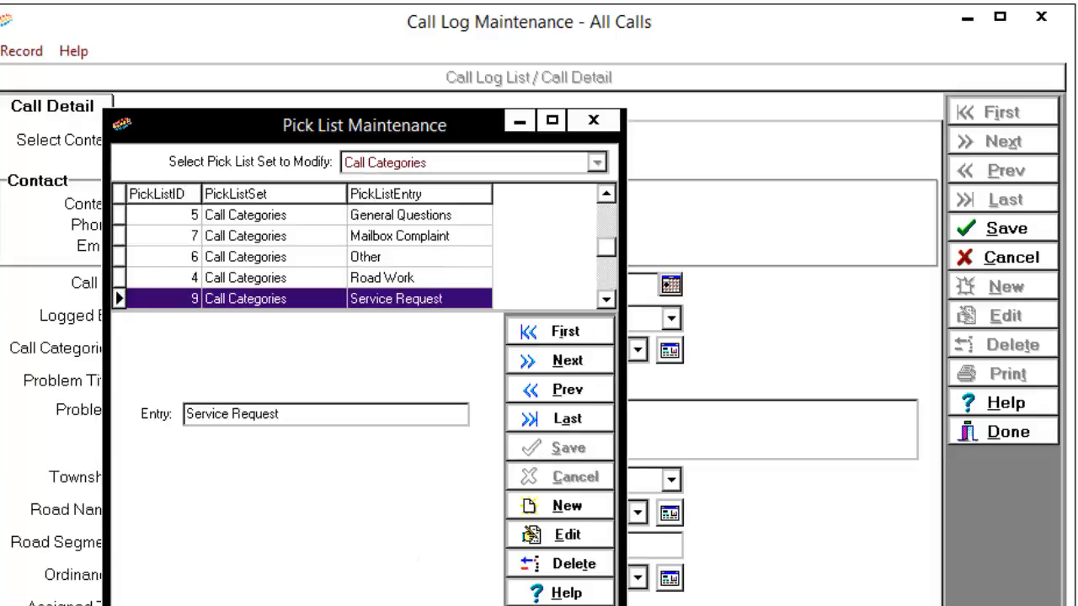
pyautogui.click(559, 605)
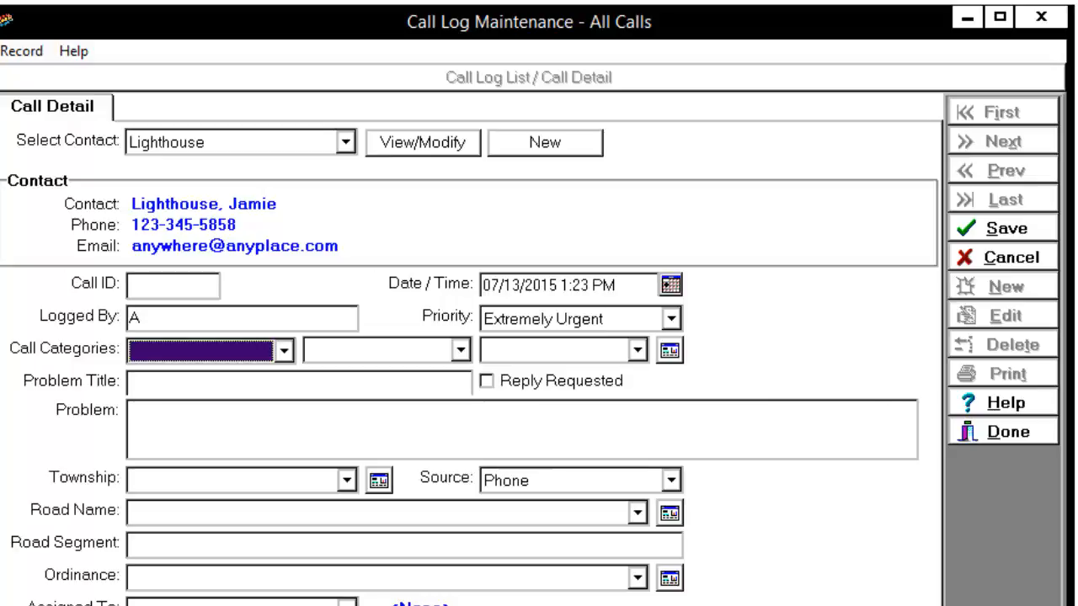
# Step: Assign Complaint as the first call category and Snow Issues as the second
pyautogui.click(287, 350)
pyautogui.click(236, 376)
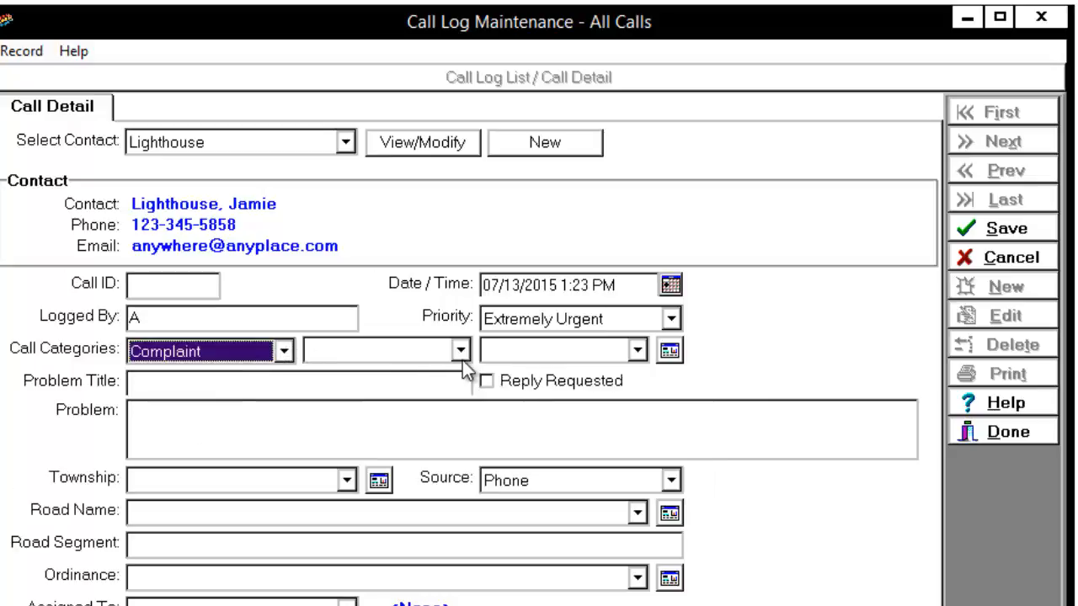
pyautogui.click(461, 350)
pyautogui.click(368, 487)
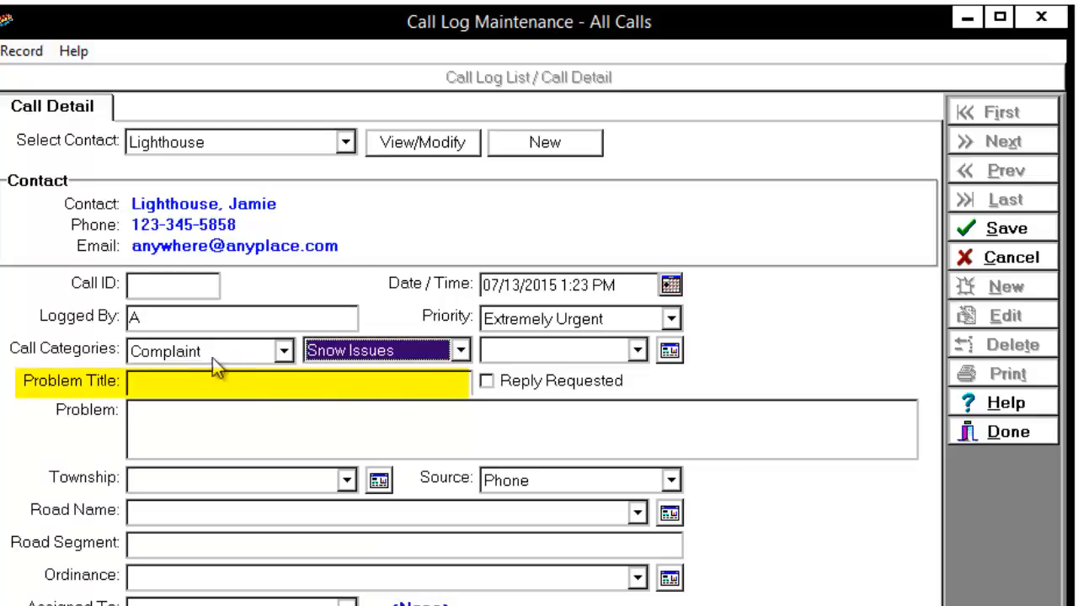
# Step: Title the problem "Plowing Snow into the Roadway" and mark the call as Reply Requested
pyautogui.click(185, 382)
pyautogui.write('Plowing Snow into the Roadway')
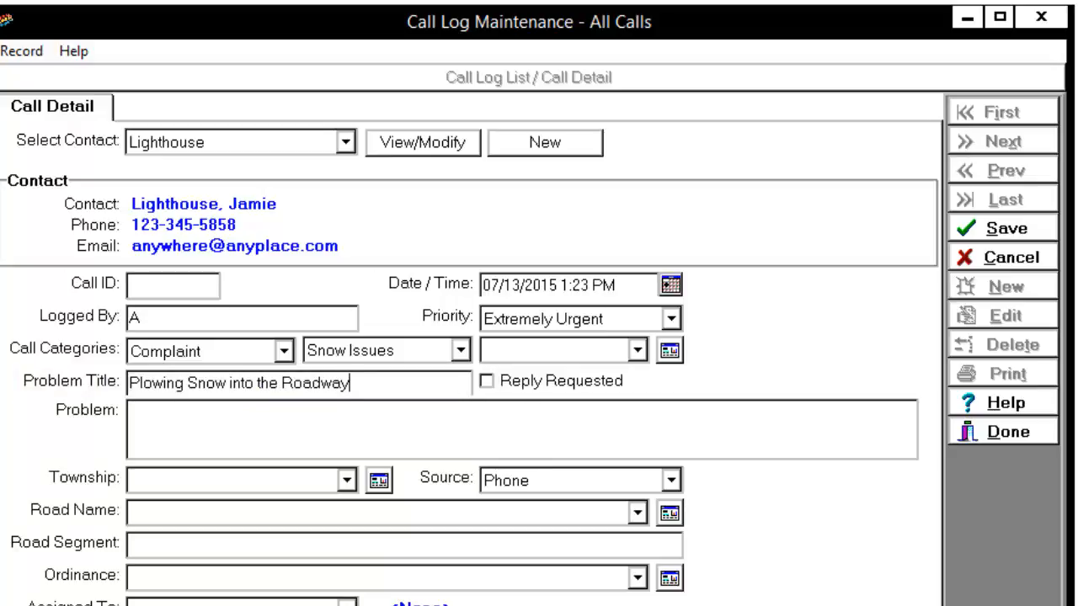
pyautogui.click(490, 383)
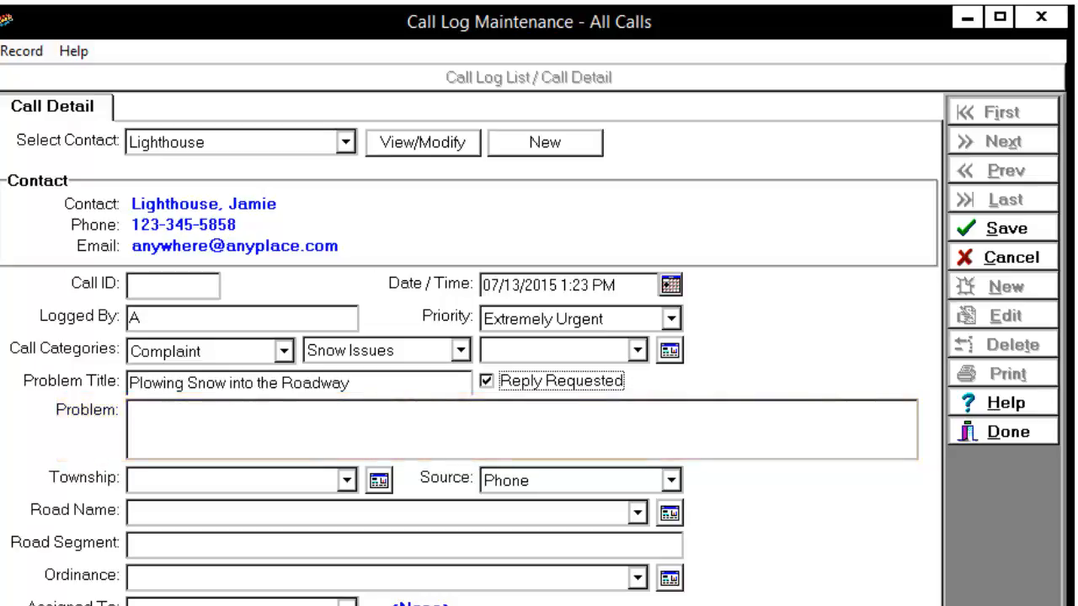
# Step: Describe the problem as "Neighbor is contantly plowing snow from his driveway into the road, thus causing a huge speed bump in the road."
pyautogui.write('Neighbor is contantly plowing snow from his driveway into the road, thus causing a huge speed bump in the road.')
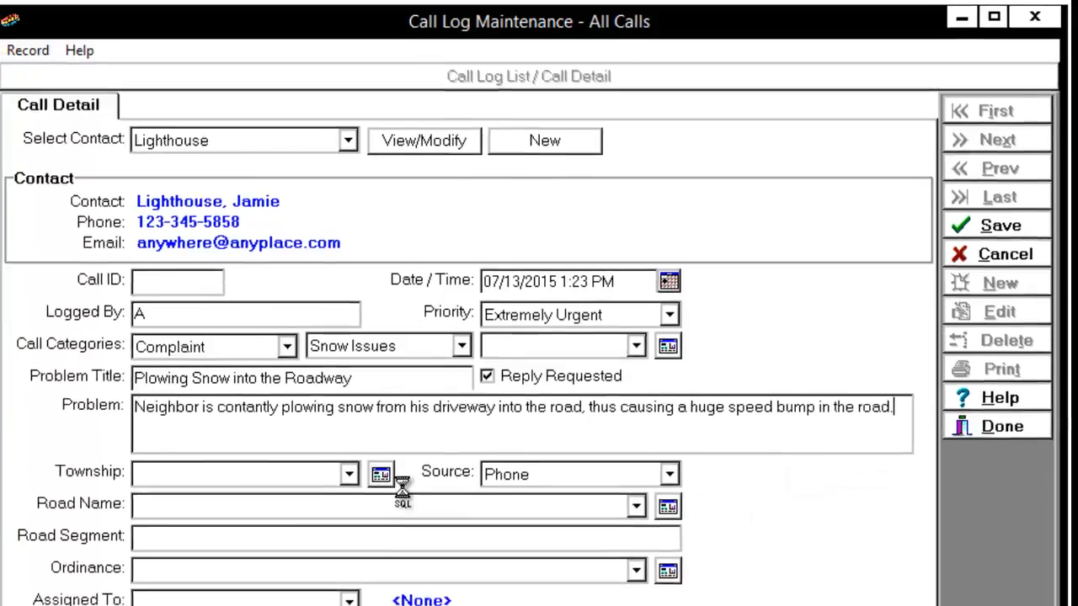
# Step: Add a "Wherever" entry to the Townships pick list and return to the call record
pyautogui.click(379, 482)
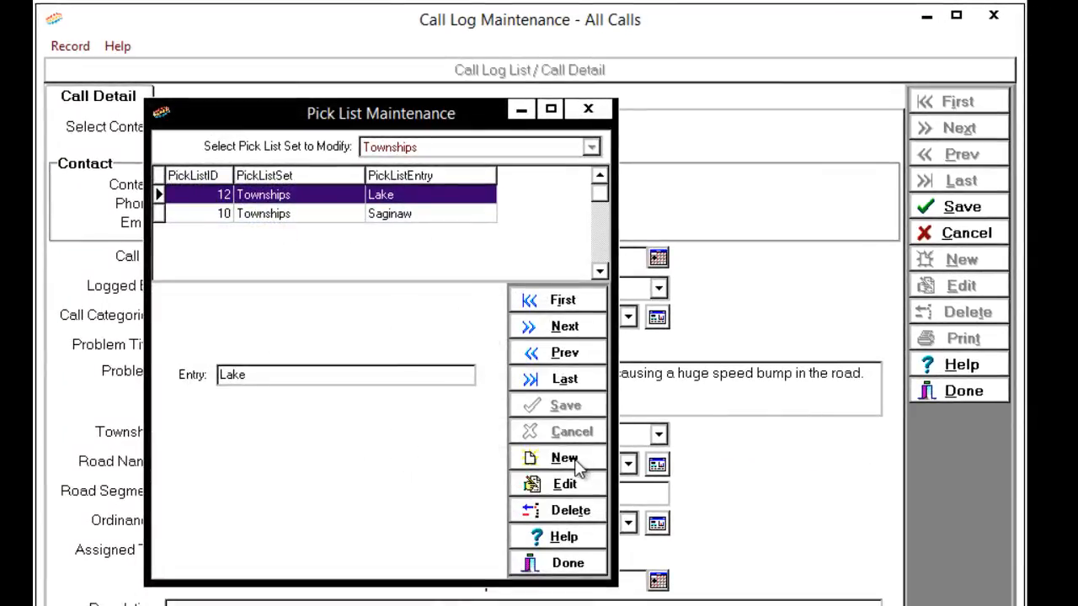
pyautogui.click(578, 465)
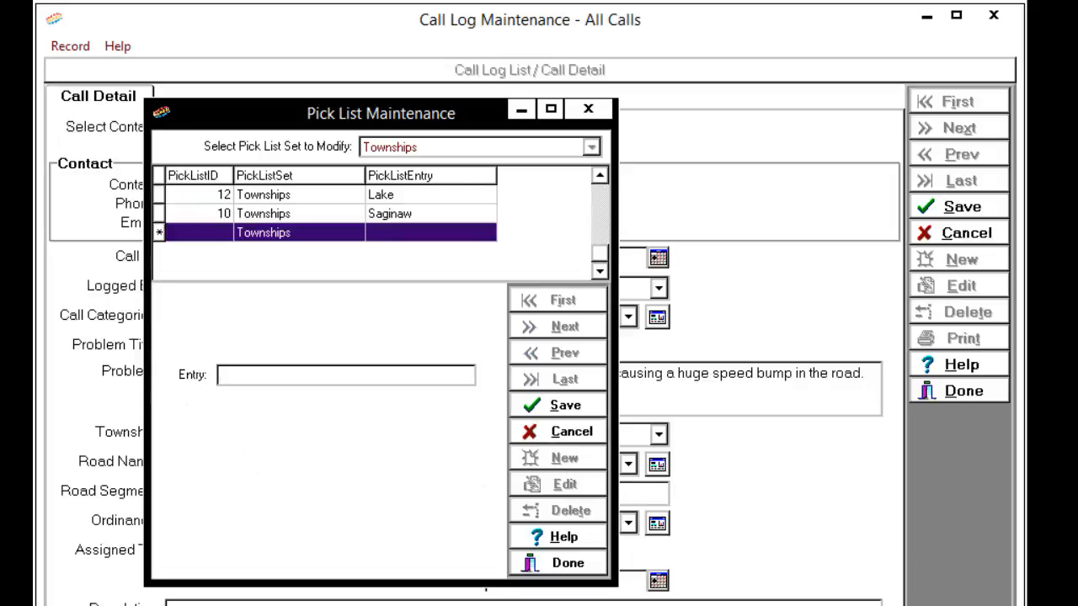
pyautogui.write('Wherever')
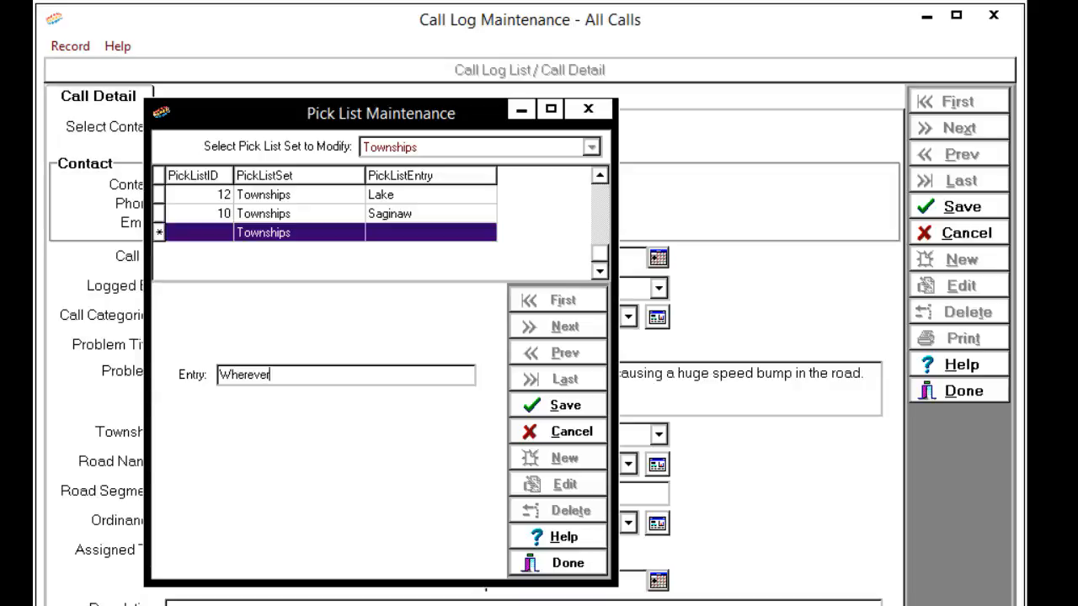
pyautogui.click(570, 411)
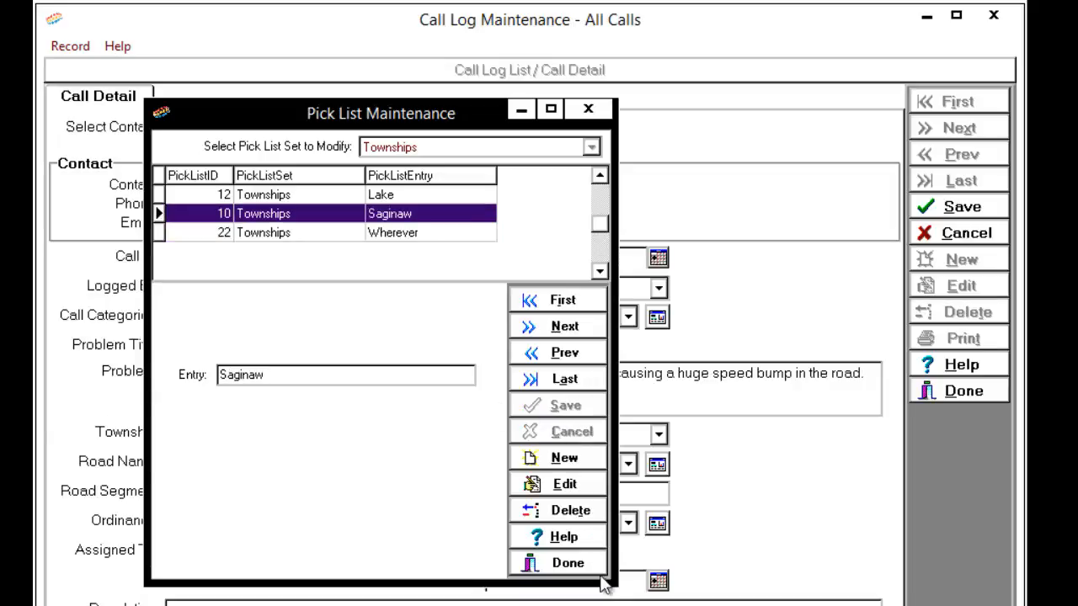
pyautogui.click(569, 563)
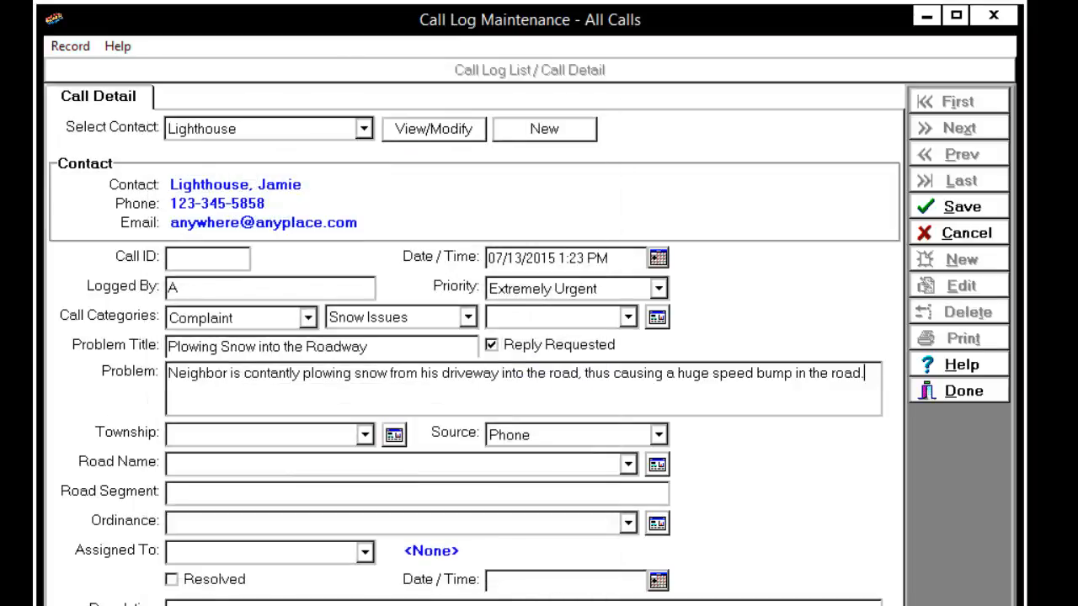
# Step: Set the call's township to Wherever and its source to Phone
pyautogui.click(364, 436)
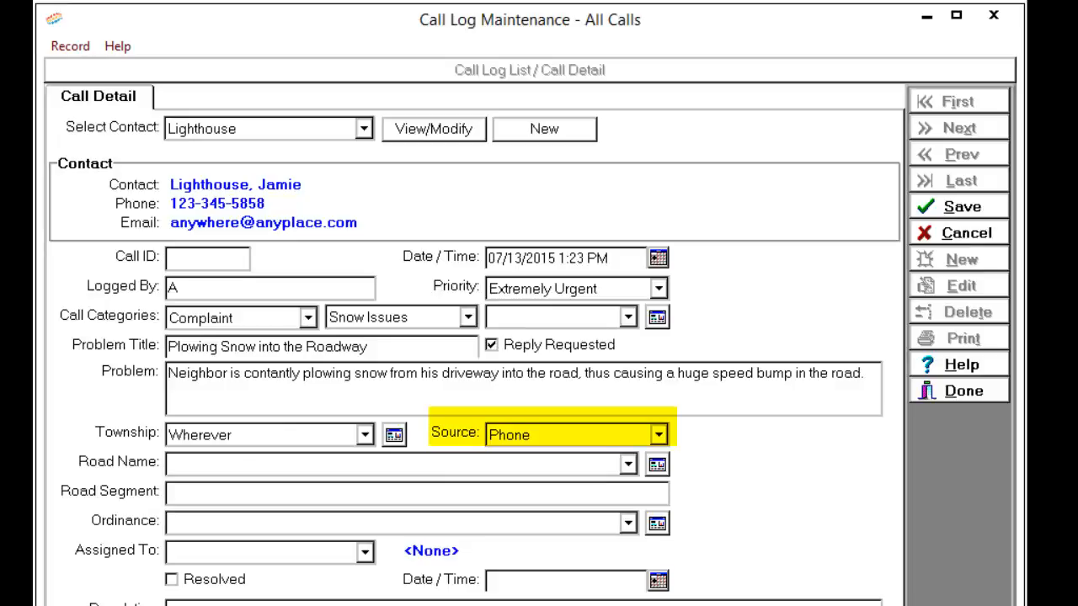
pyautogui.click(659, 435)
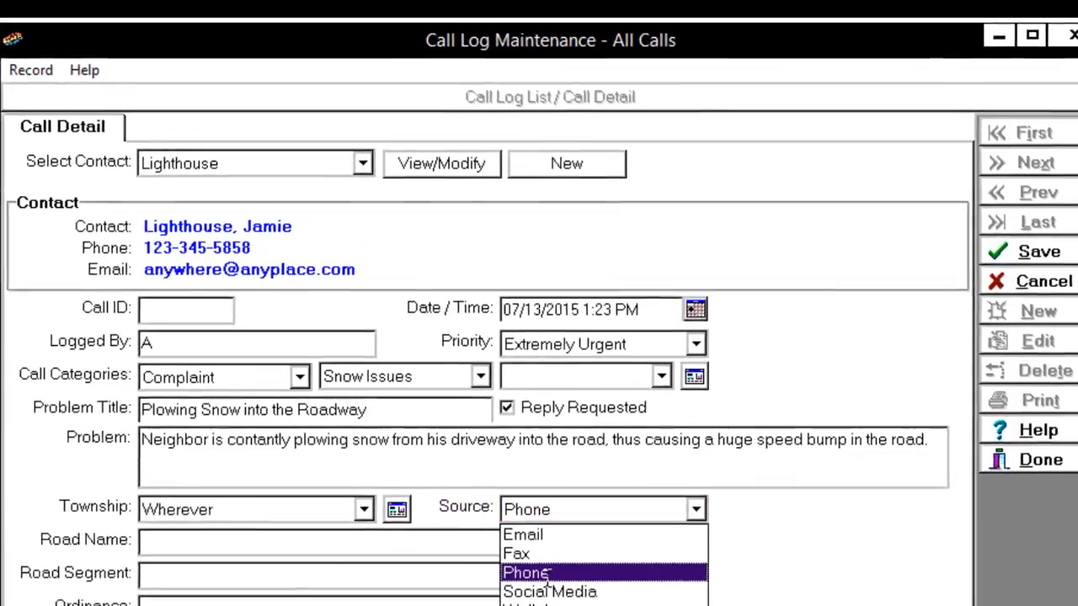
pyautogui.click(515, 520)
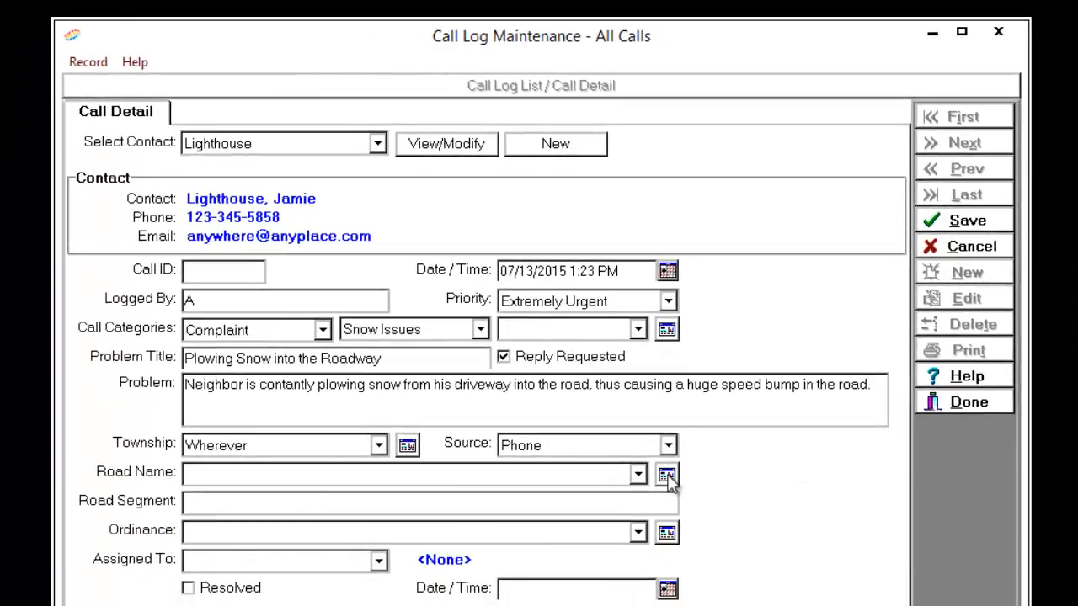
# Step: Add a "Karen Drive" entry to the Road Names pick list and return to the call record
pyautogui.click(666, 476)
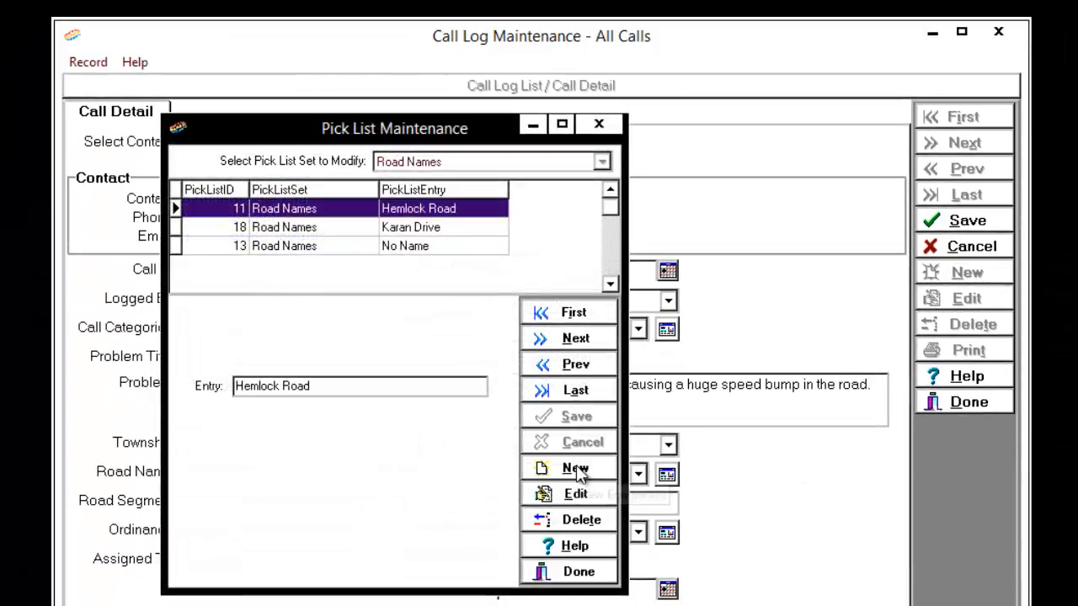
pyautogui.click(576, 469)
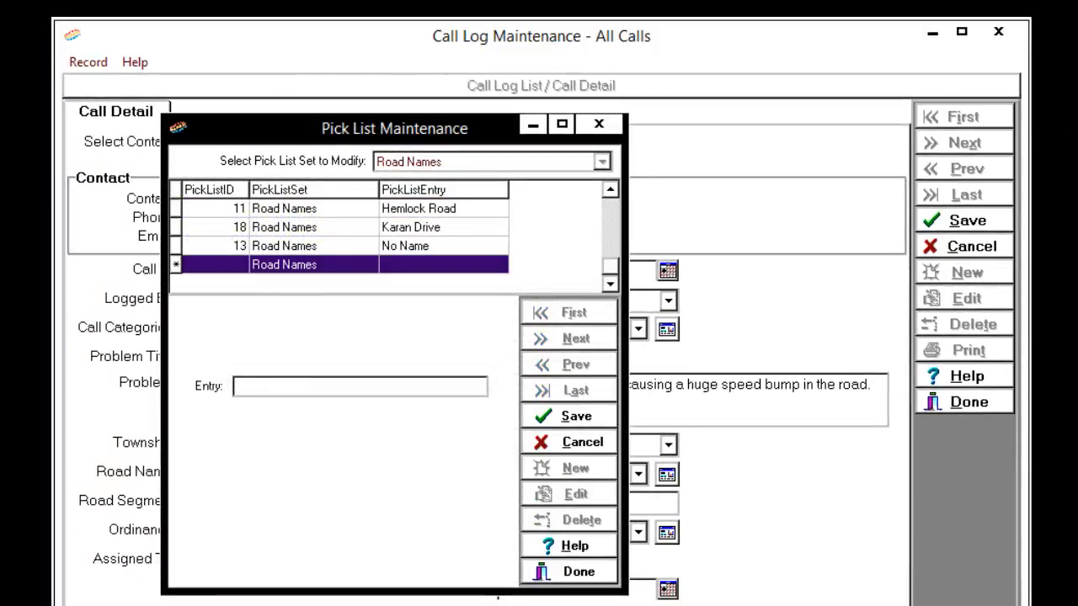
pyautogui.write('Ka')
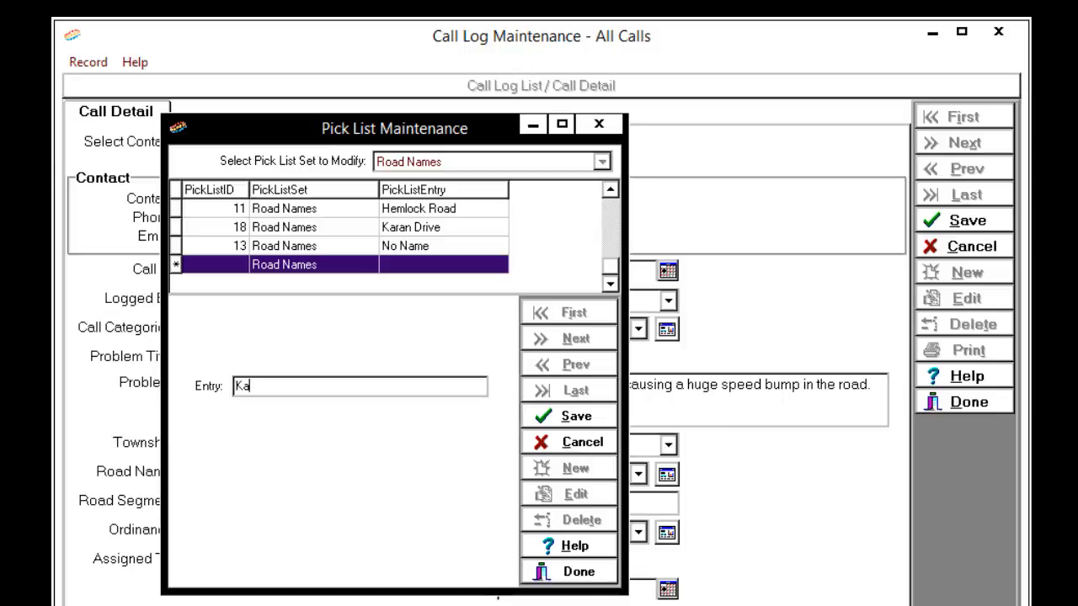
pyautogui.write('ren Drive')
pyautogui.click(572, 416)
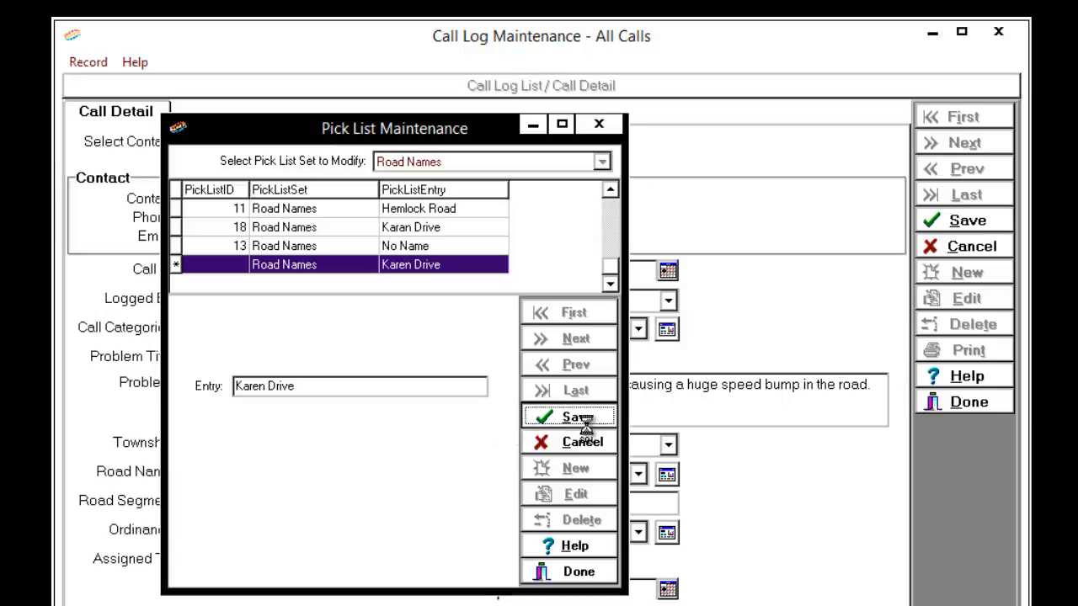
pyautogui.click(579, 575)
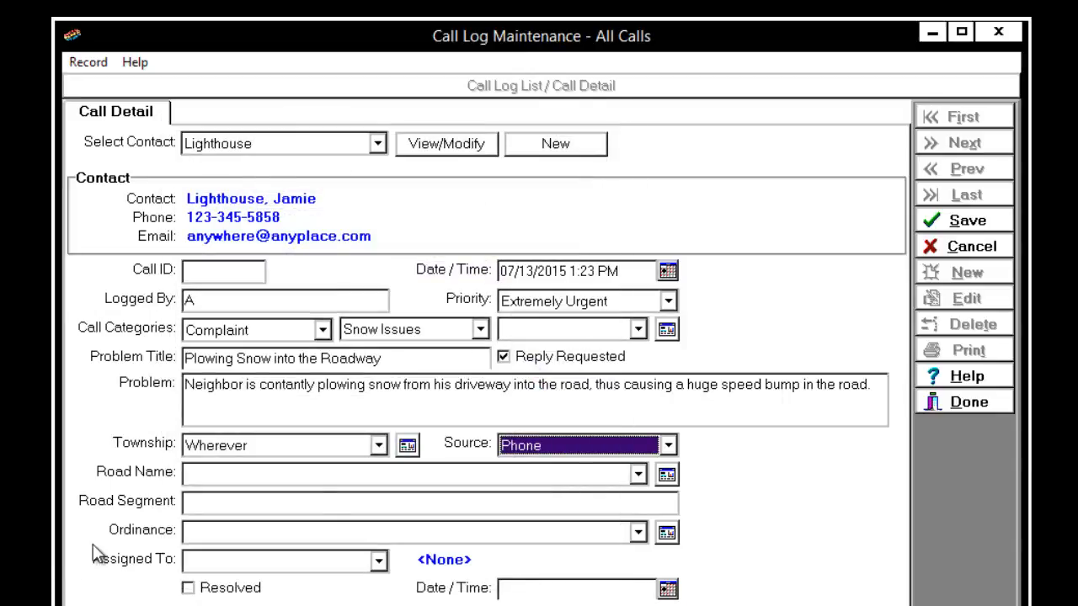
# Step: Set the road name to Karen Drive and the road segment to "Between Lake Road and Monroe Road, East side"
pyautogui.click(663, 475)
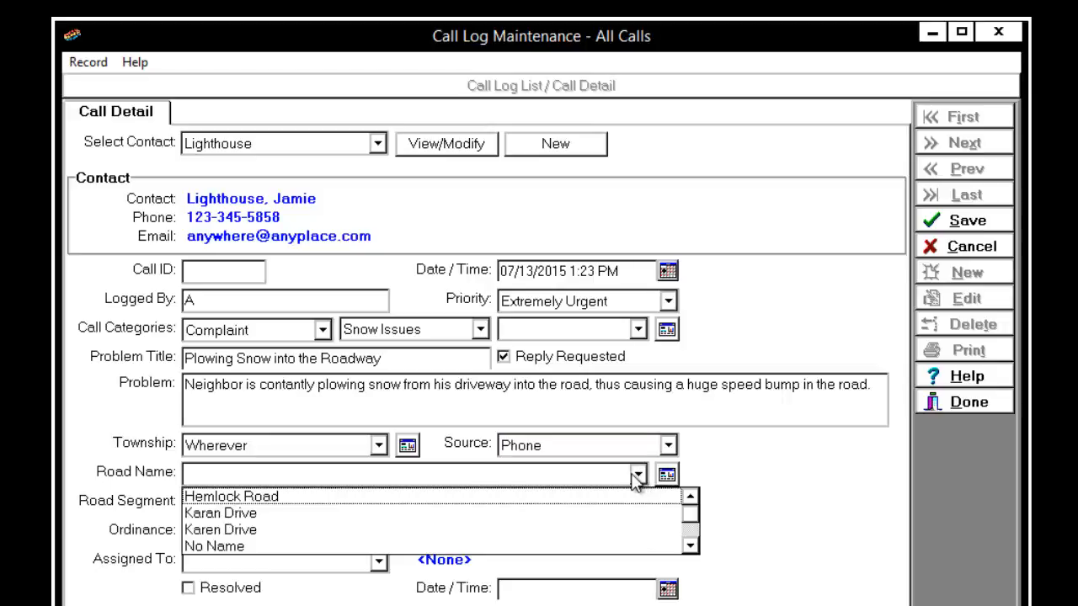
pyautogui.click(211, 533)
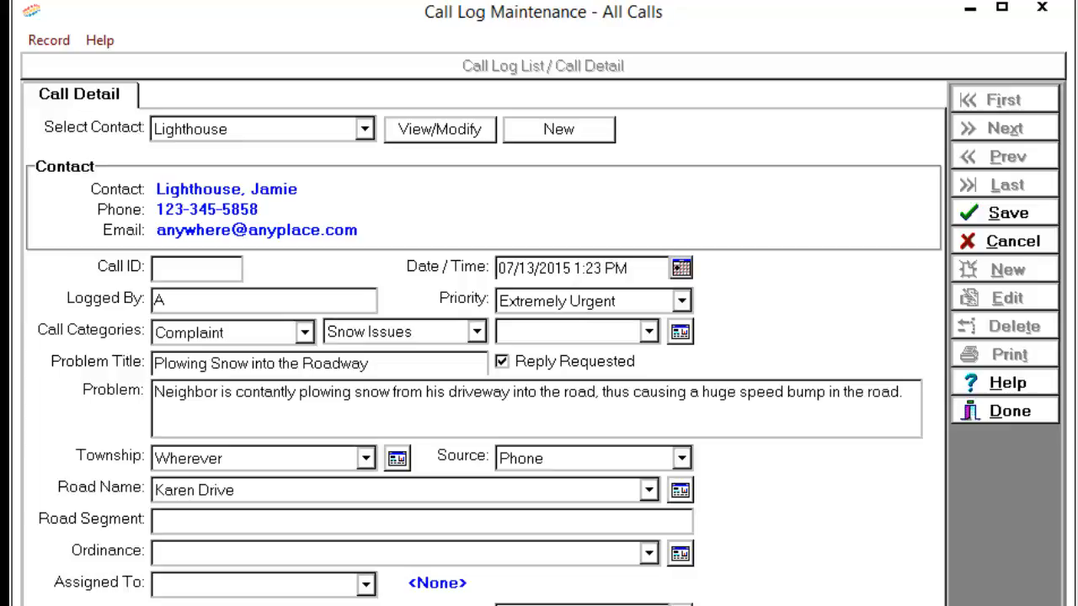
pyautogui.write('Between Lake Road and Monroe Road, East side')
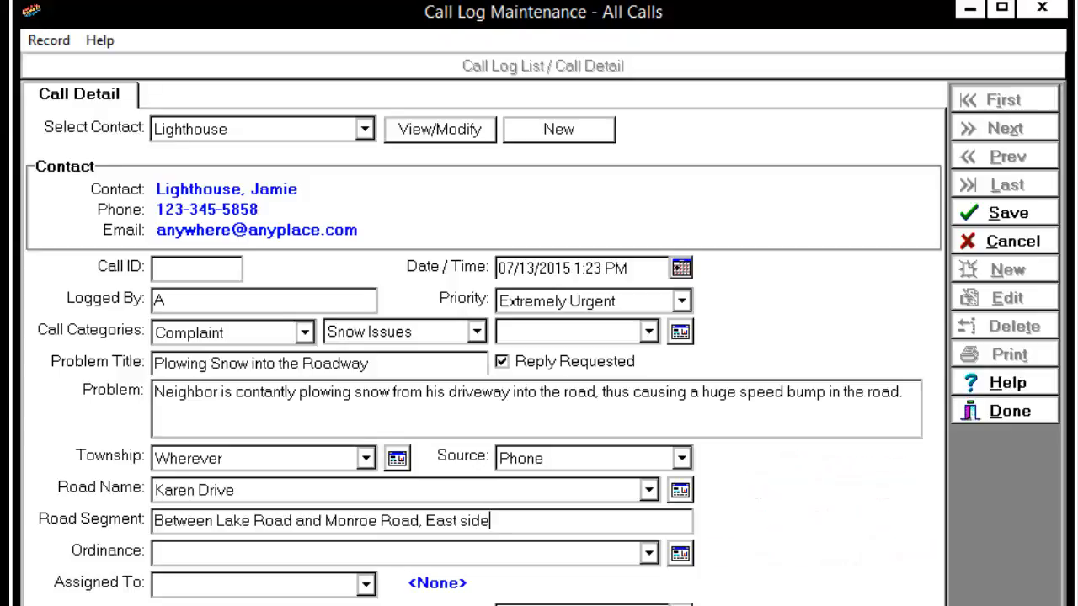
# Step: Add a "Snowplowing" entry to the Ordinance Descrs pick list and set the call's ordinance to Snowplowing
pyautogui.click(679, 555)
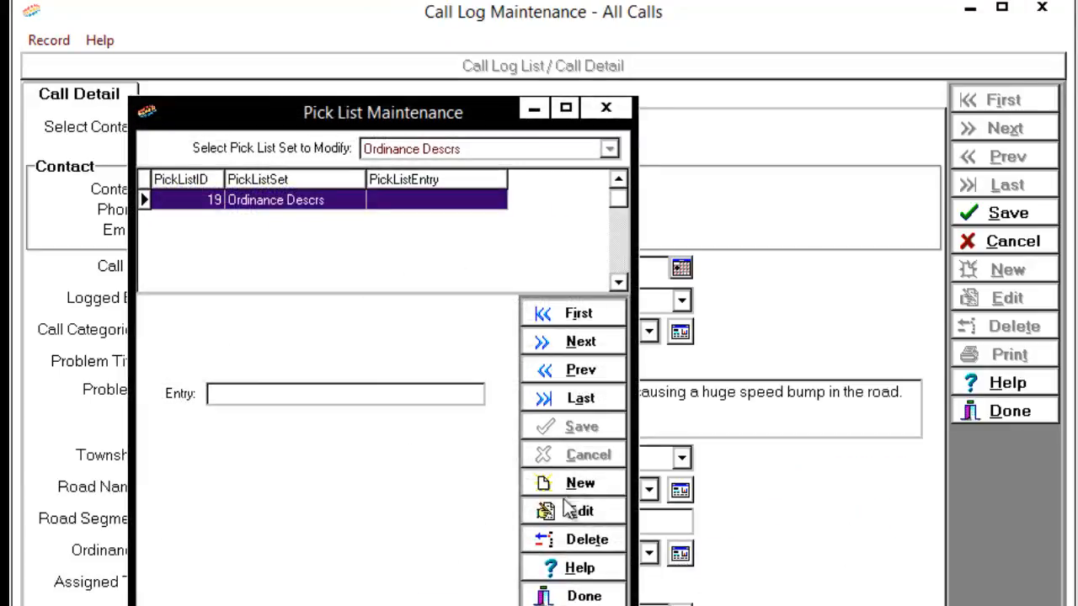
pyautogui.click(576, 483)
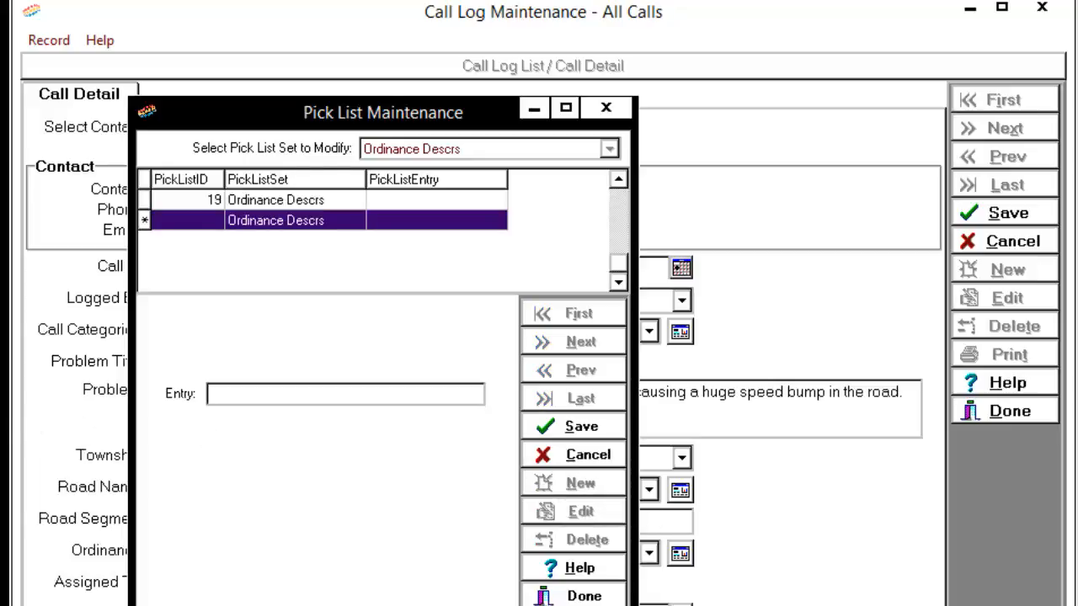
pyautogui.write('Snowplowing')
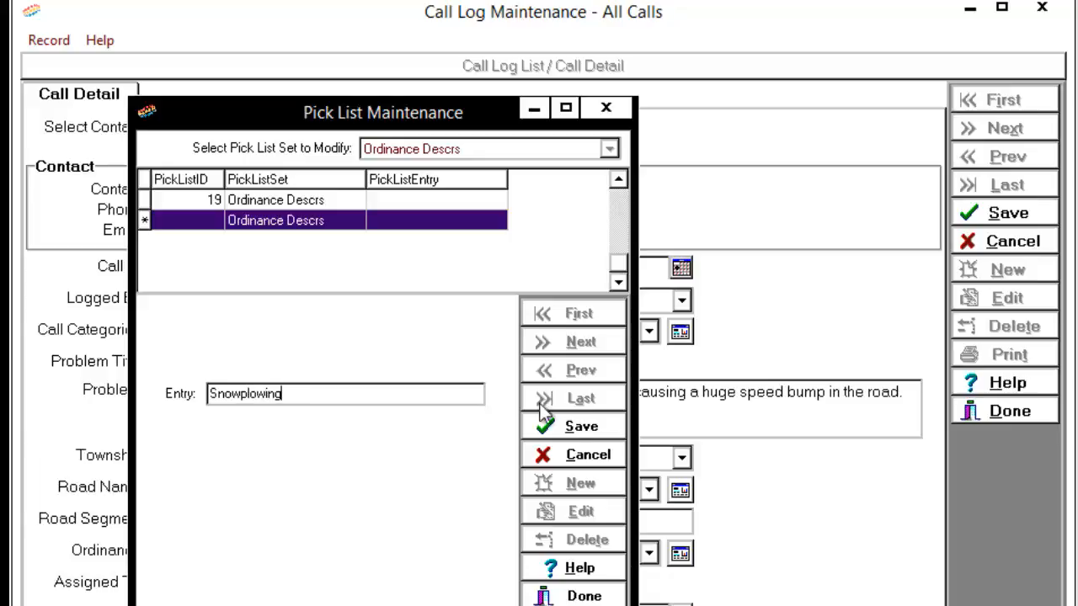
pyautogui.click(584, 428)
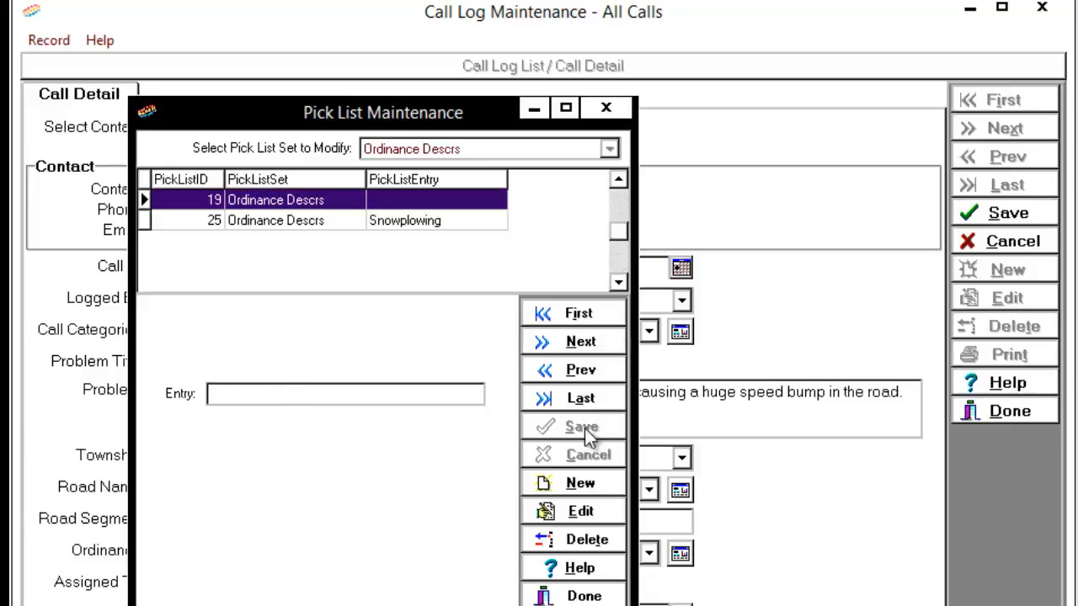
pyautogui.click(583, 596)
pyautogui.click(648, 553)
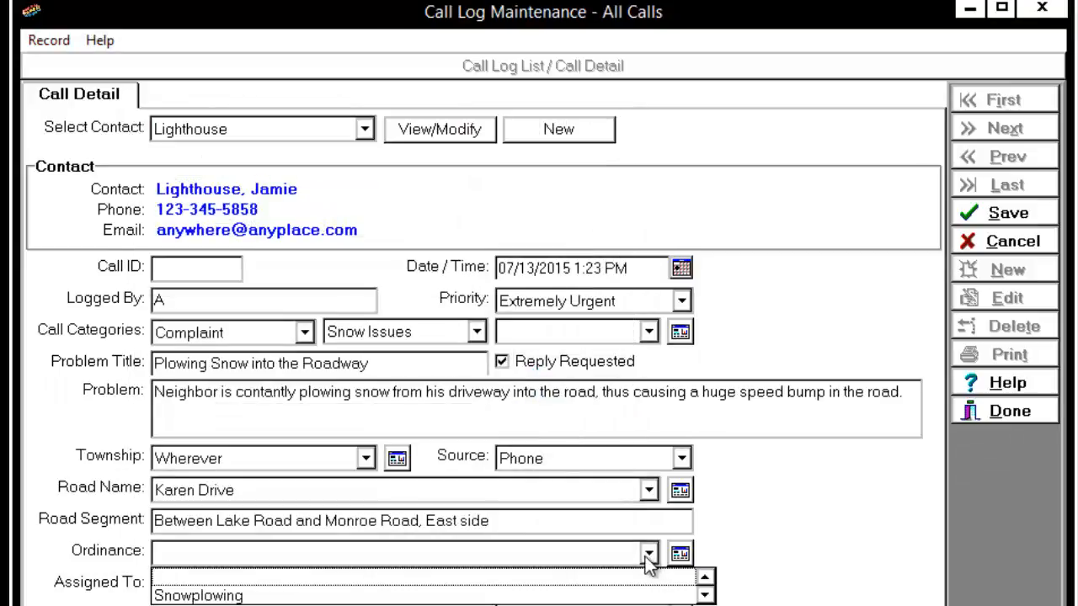
pyautogui.click(219, 596)
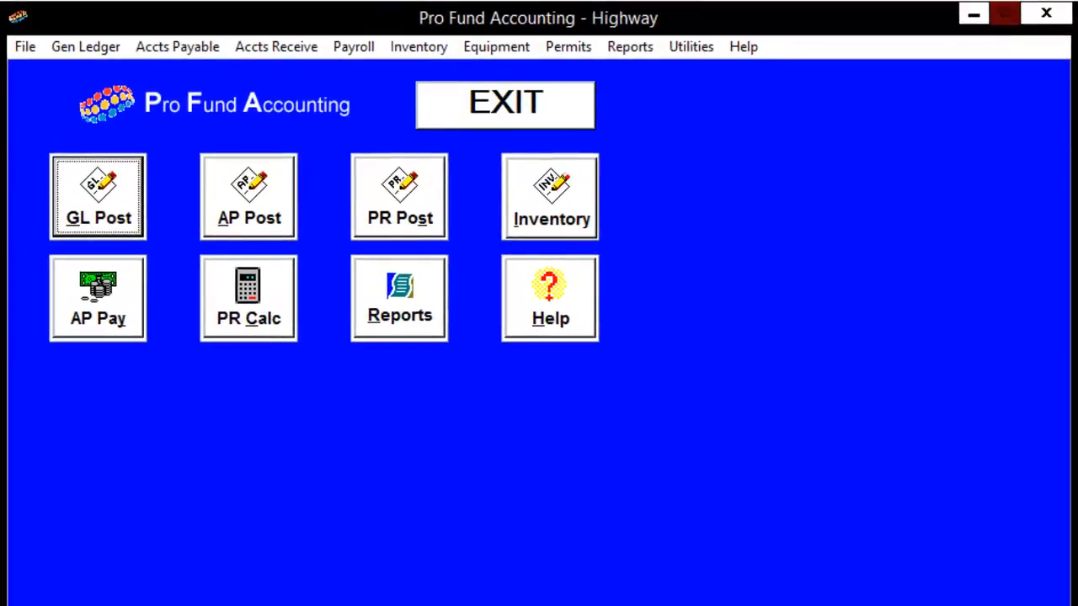
# Step: In Employee Maintenance, flag the chosen employee as a Call Log Resolver in the employment info and save the record
pyautogui.click(351, 48)
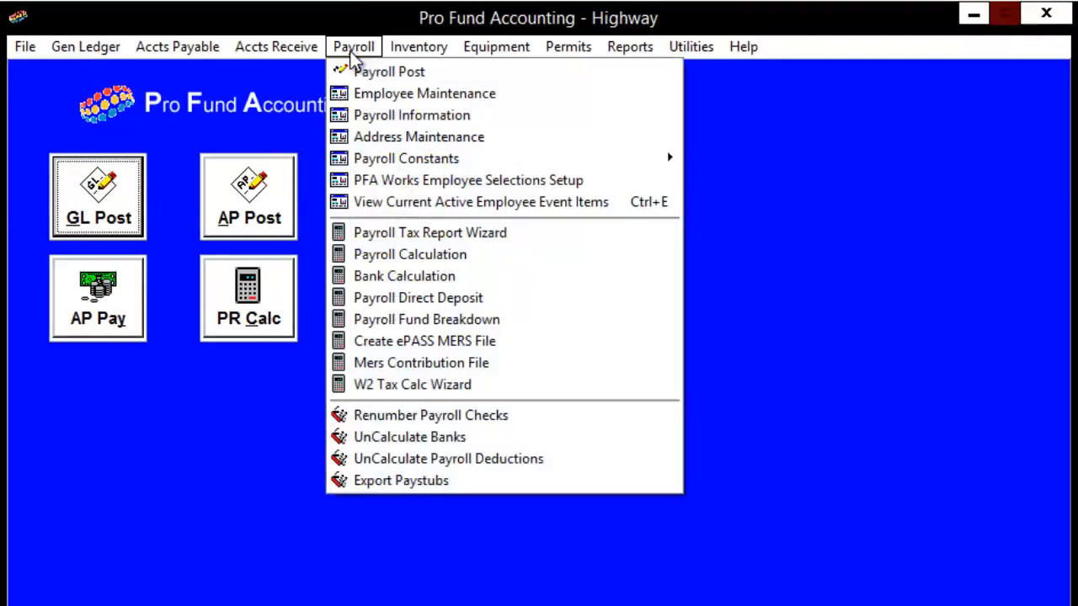
pyautogui.click(363, 96)
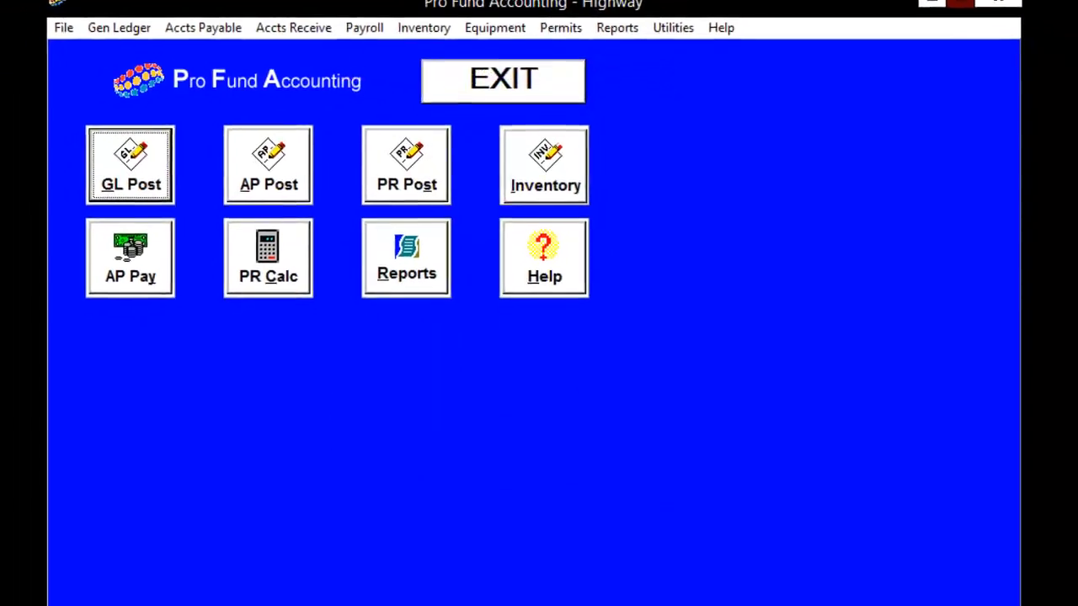
pyautogui.click(415, 67)
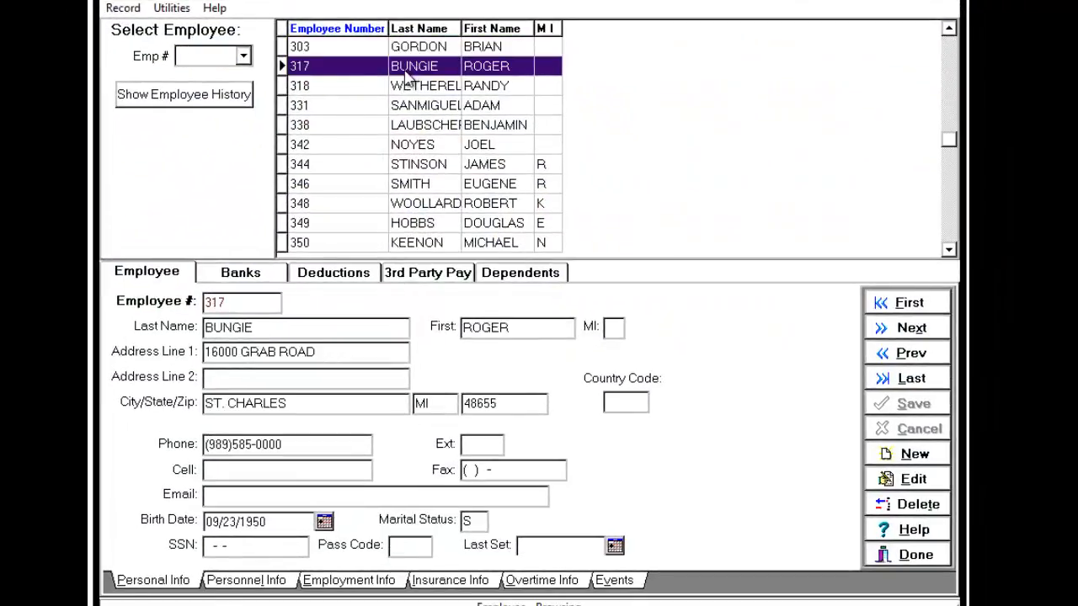
pyautogui.click(368, 582)
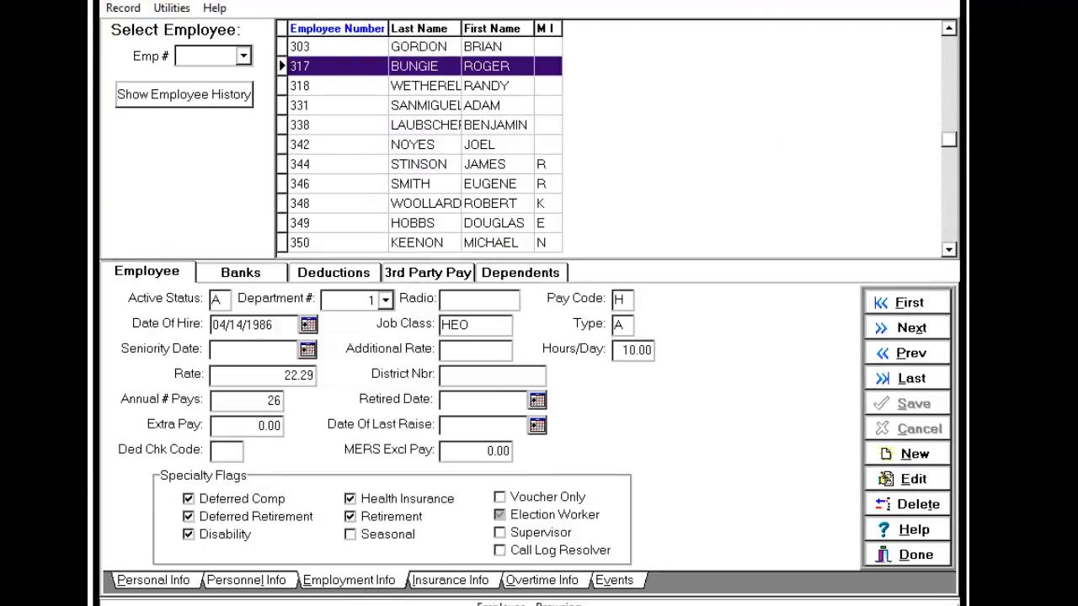
pyautogui.click(893, 480)
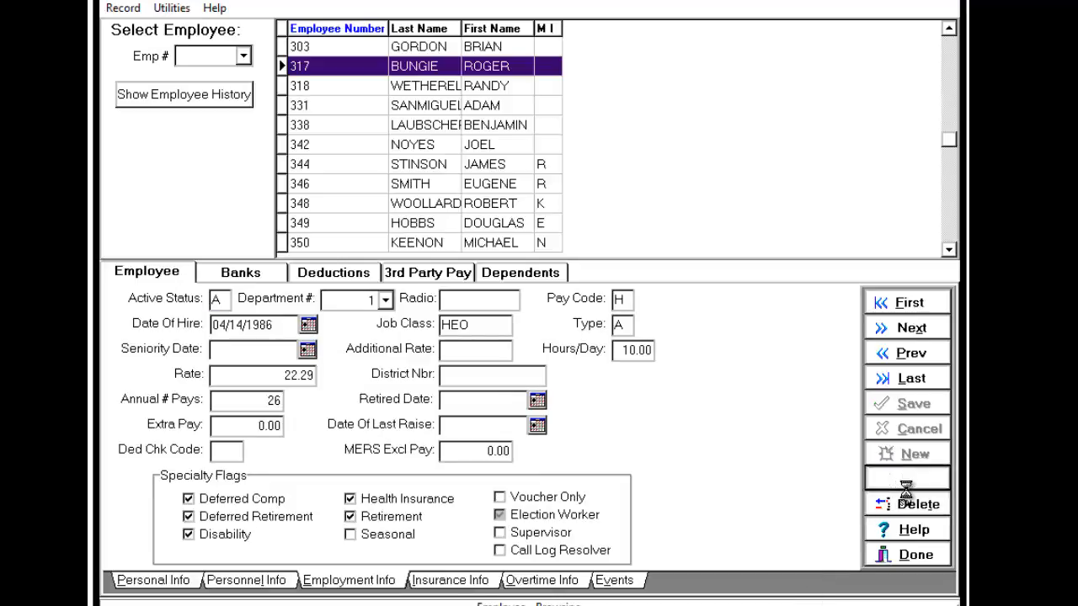
pyautogui.click(499, 551)
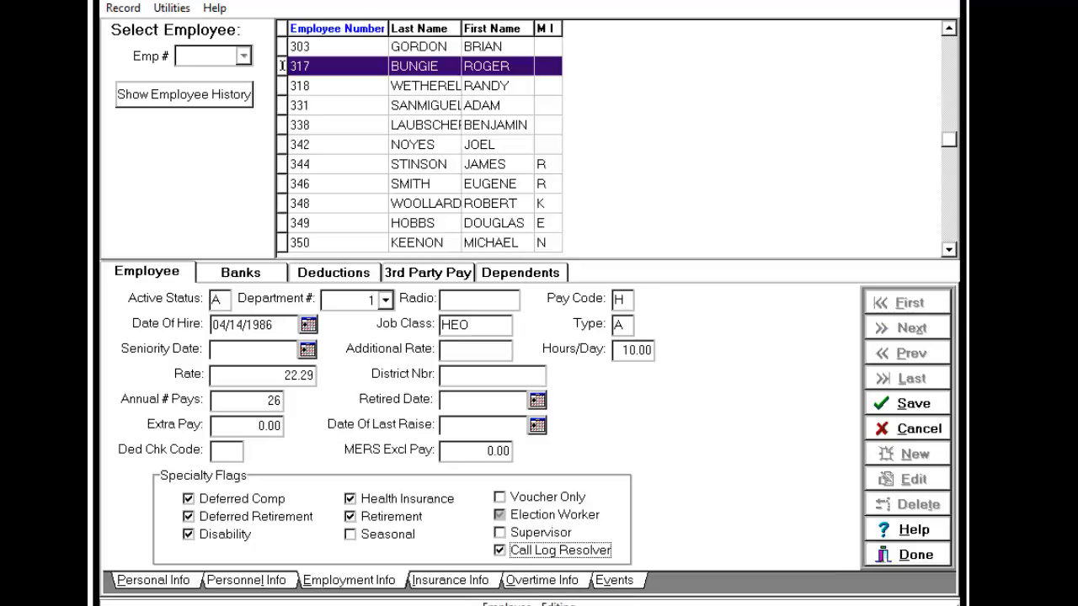
pyautogui.click(924, 410)
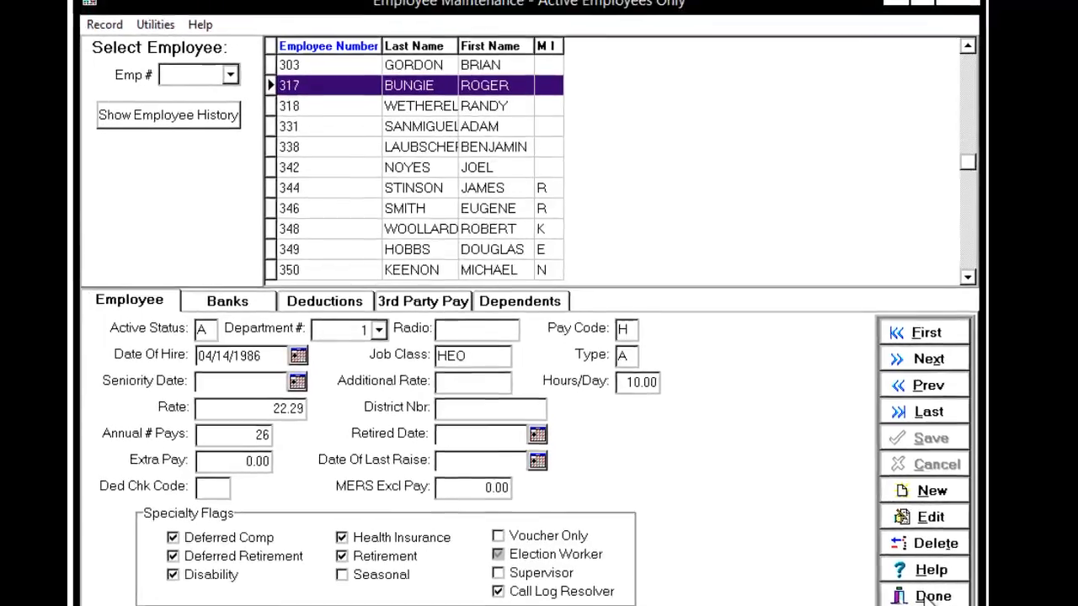
pyautogui.click(912, 556)
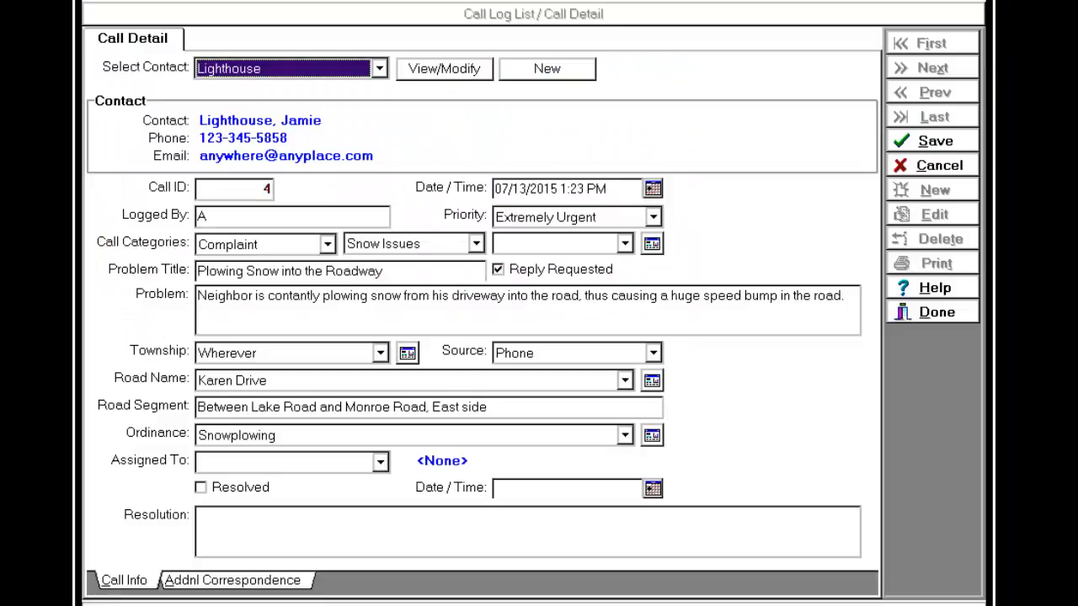
# Step: Assign the call to the newly flagged resolver and mark it resolved, noting the person was told of the ordinance and State road law violation and will discontinue
pyautogui.click(380, 462)
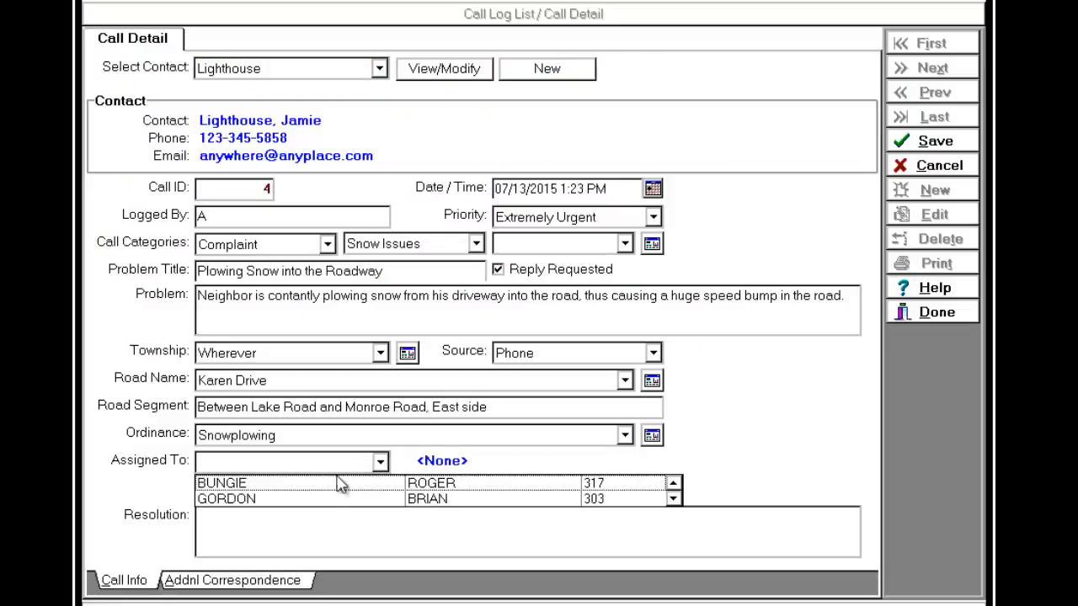
pyautogui.click(296, 486)
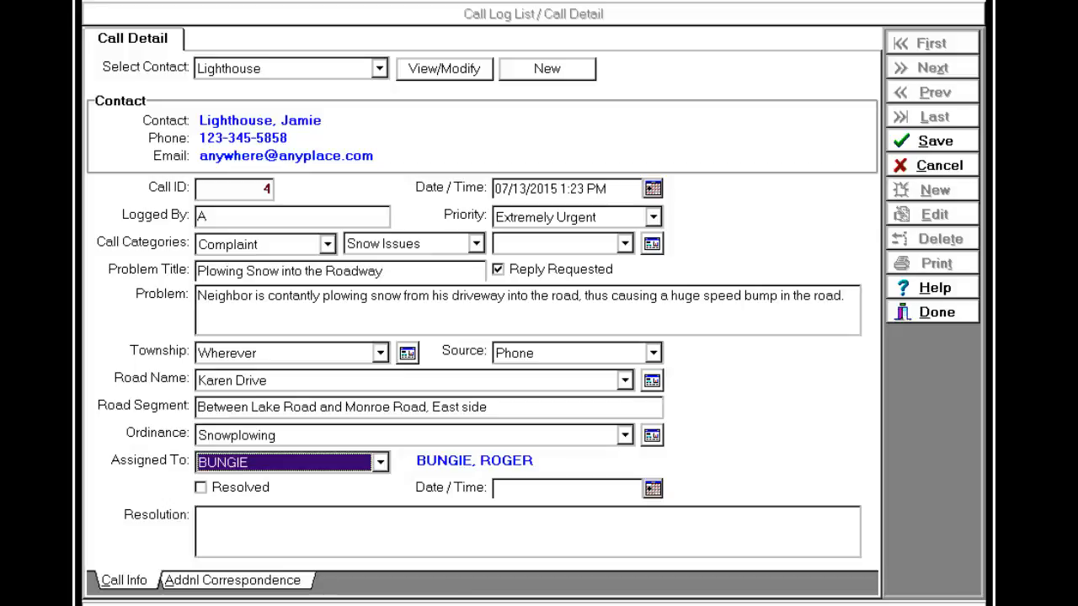
pyautogui.click(200, 487)
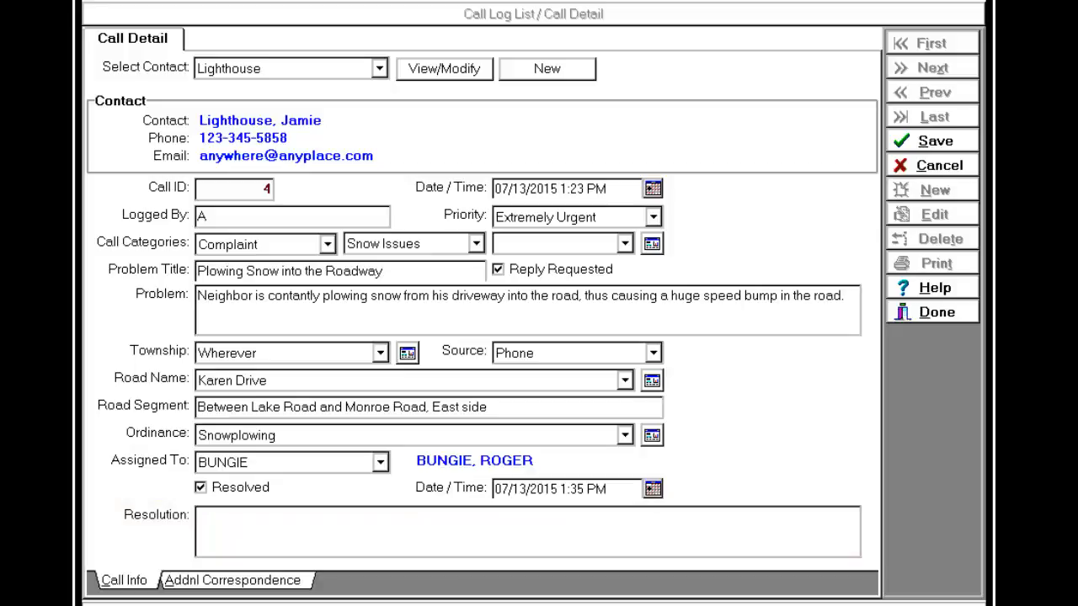
pyautogui.write('Spoke')
pyautogui.write('with person about plowing snow into the roadway.  Let him know it is a violation of our ordinance and State road law.  He said he will discontinue doing this.')
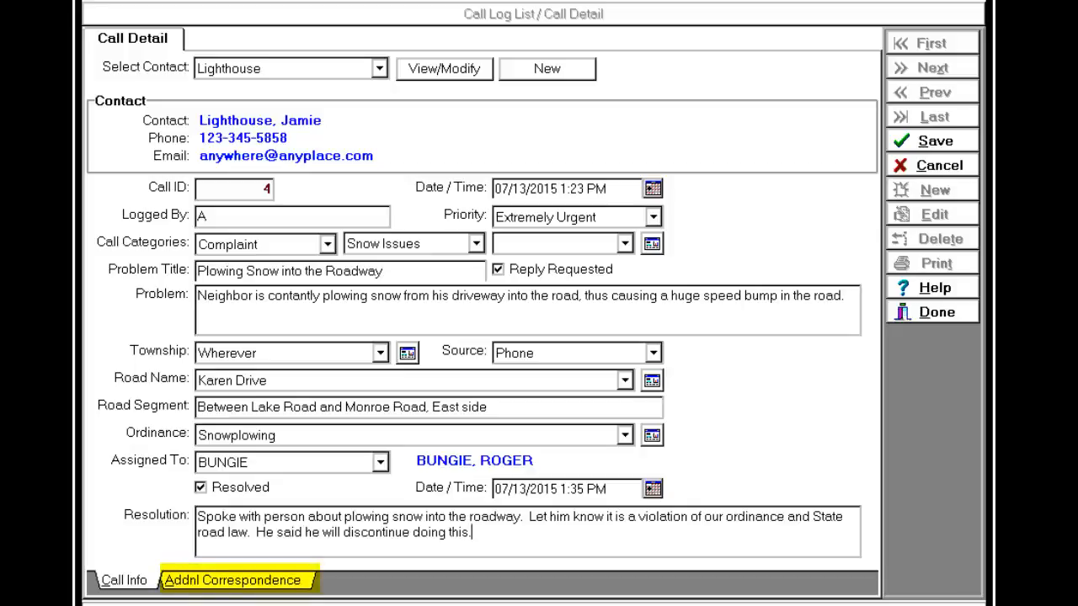
# Step: Add a Phone correspondence with the activity "Going to meet with fellow at his place." and save the call
pyautogui.click(258, 589)
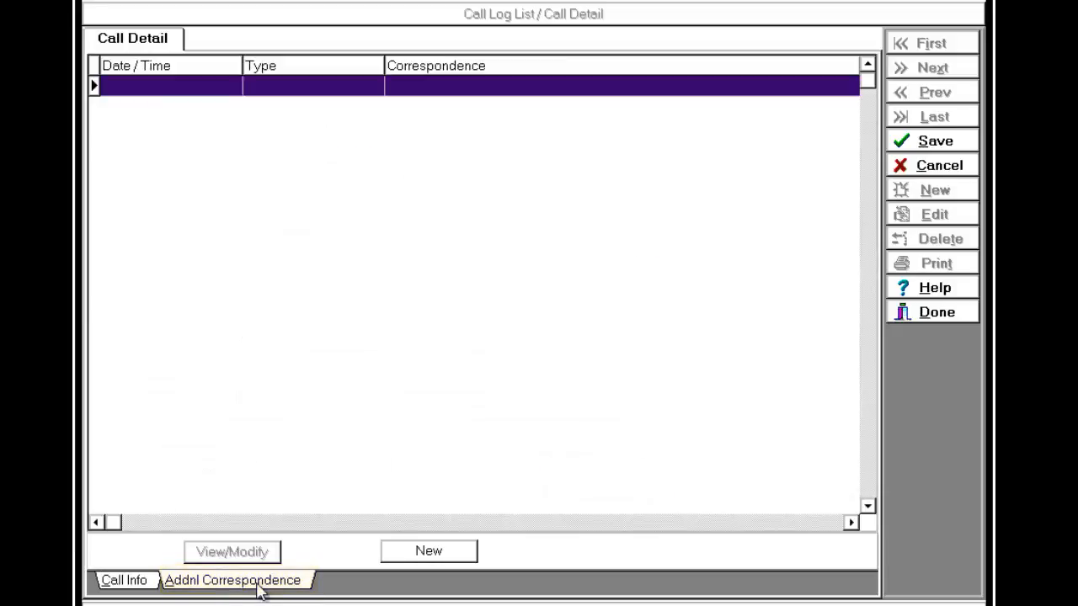
pyautogui.click(446, 553)
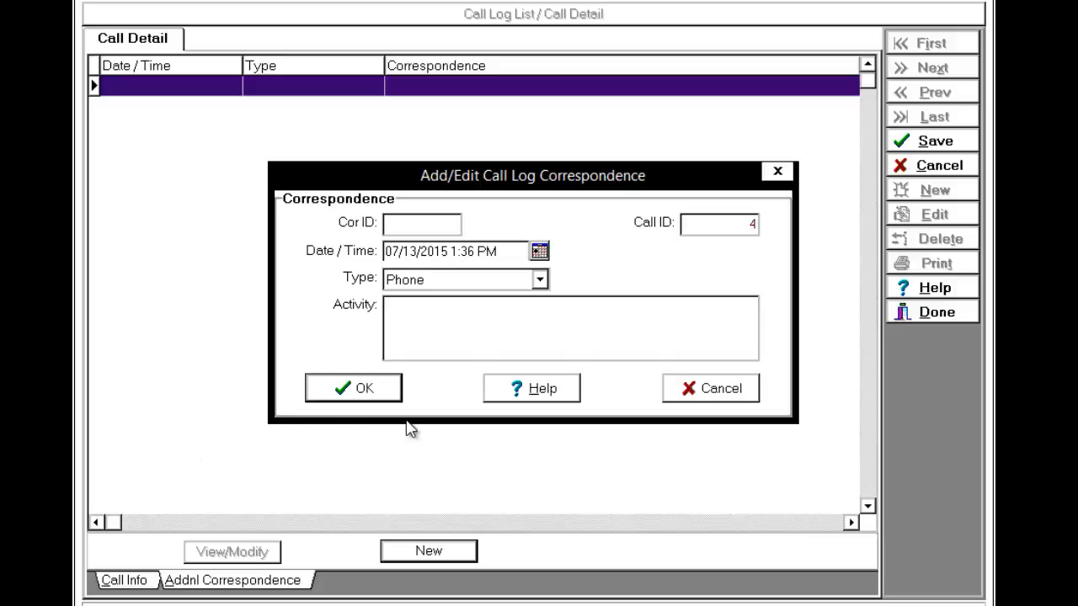
pyautogui.write('Going to meet with fellow at his place.')
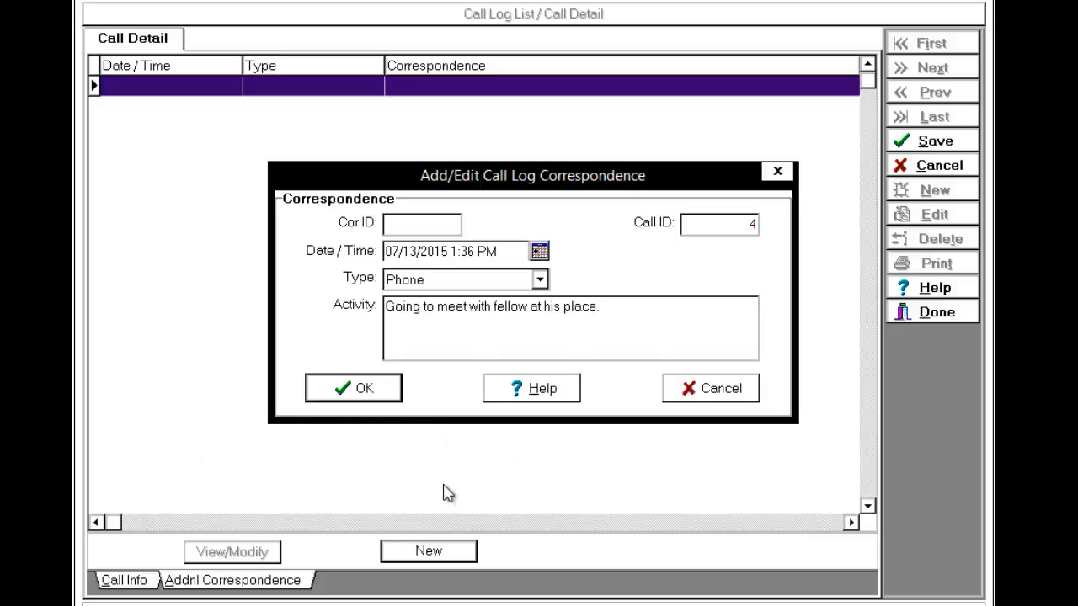
pyautogui.click(375, 388)
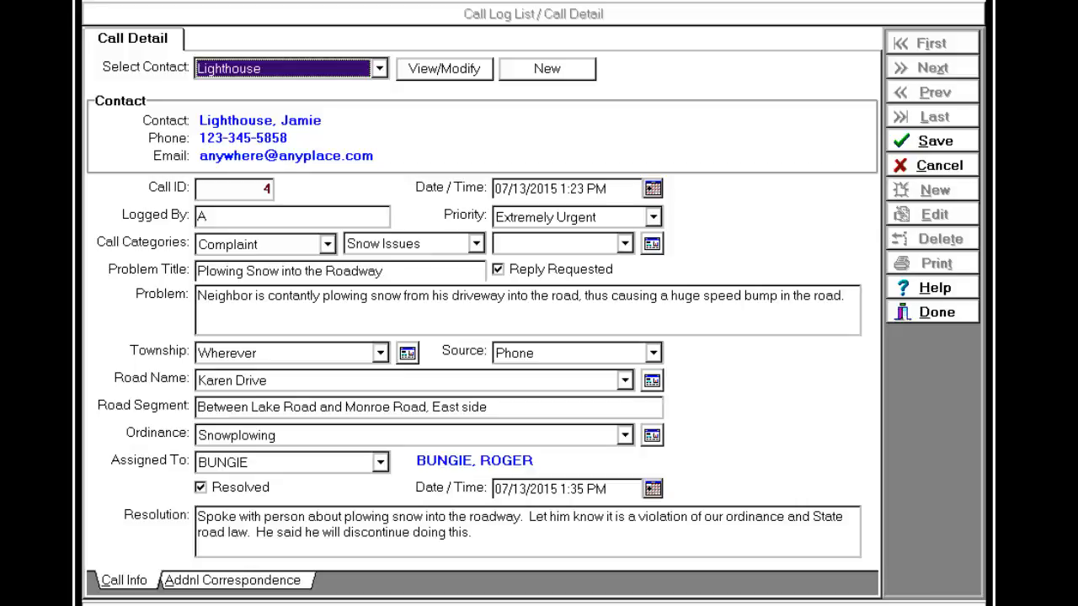
pyautogui.click(937, 143)
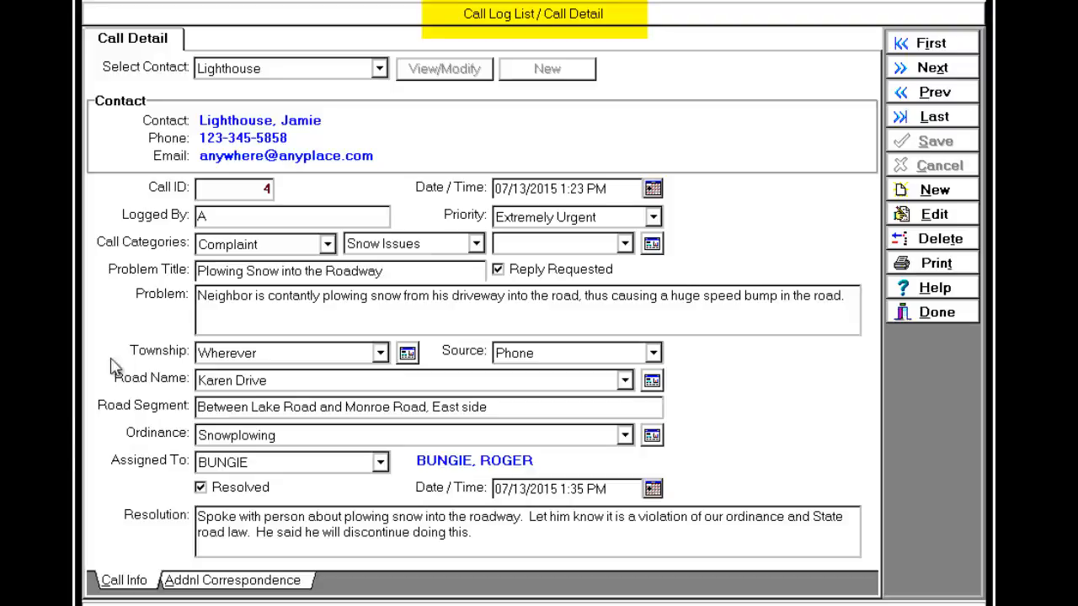
# Step: Sort the call log list by contact last name in ascending order and search for the snow-plowing contact's last name
pyautogui.click(543, 15)
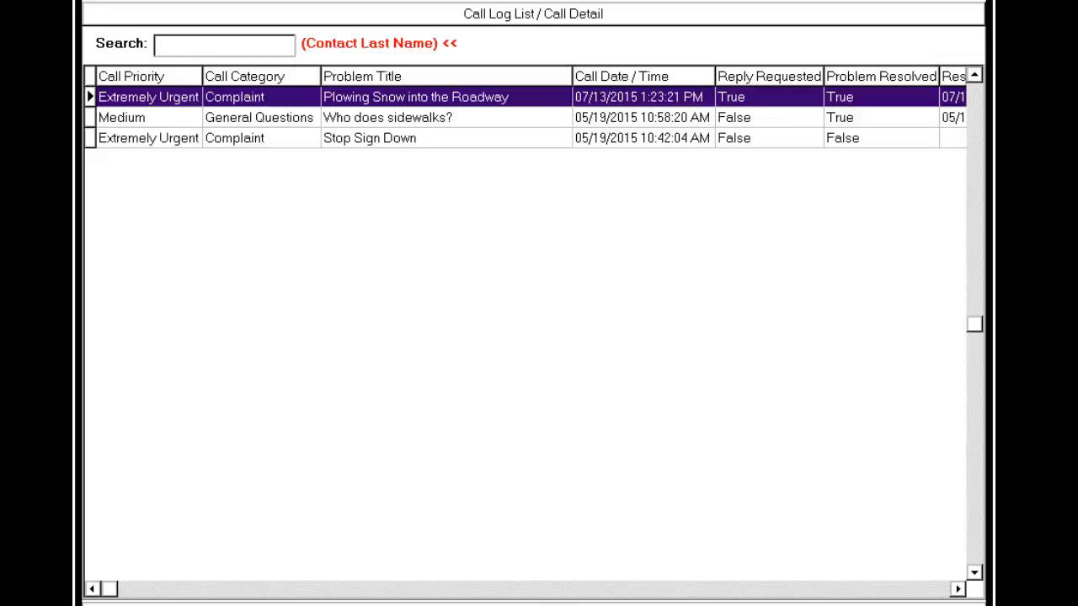
pyautogui.click(496, 593)
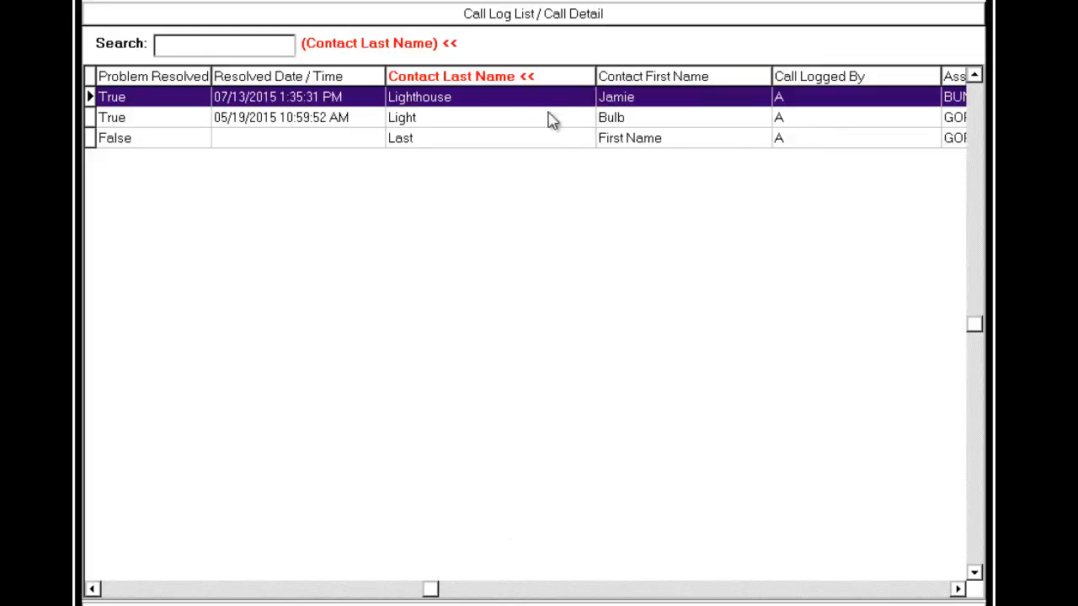
pyautogui.click(485, 77)
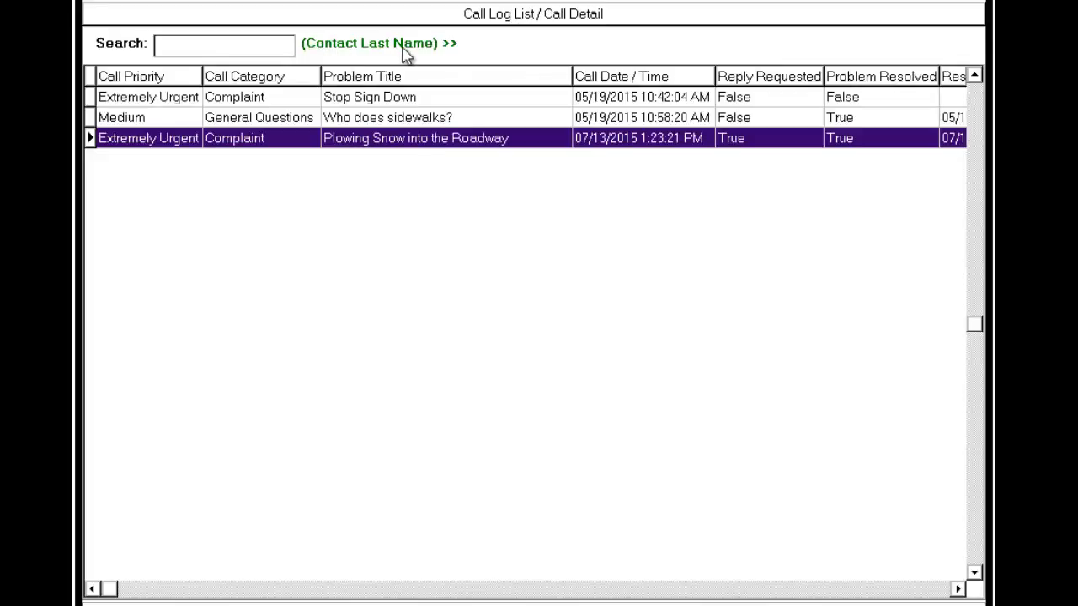
pyautogui.click(186, 45)
pyautogui.write('Lighthouse')
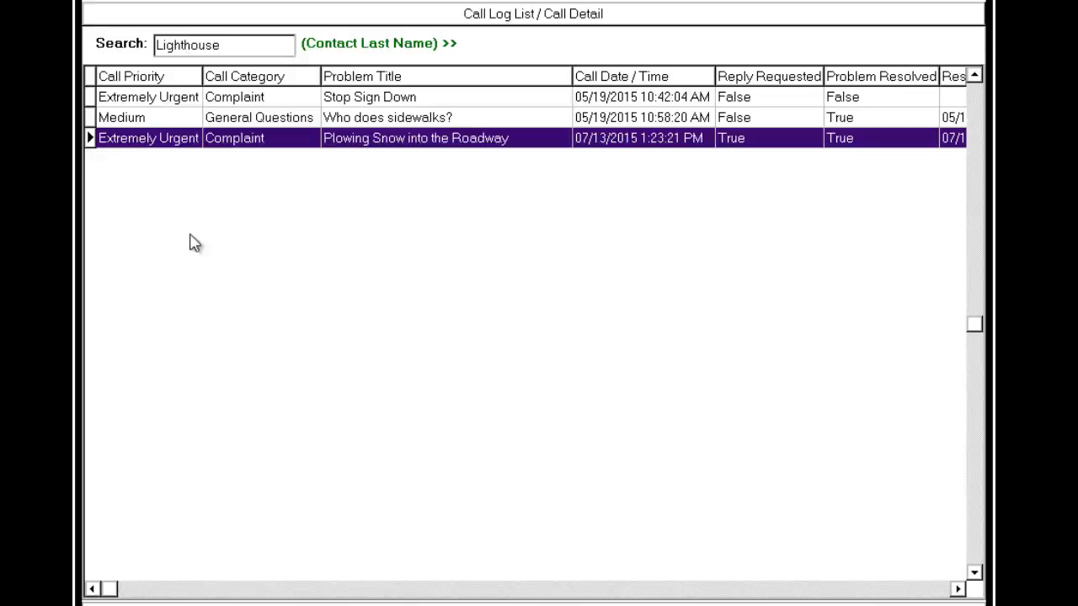
pyautogui.click(486, 593)
pyautogui.click(136, 589)
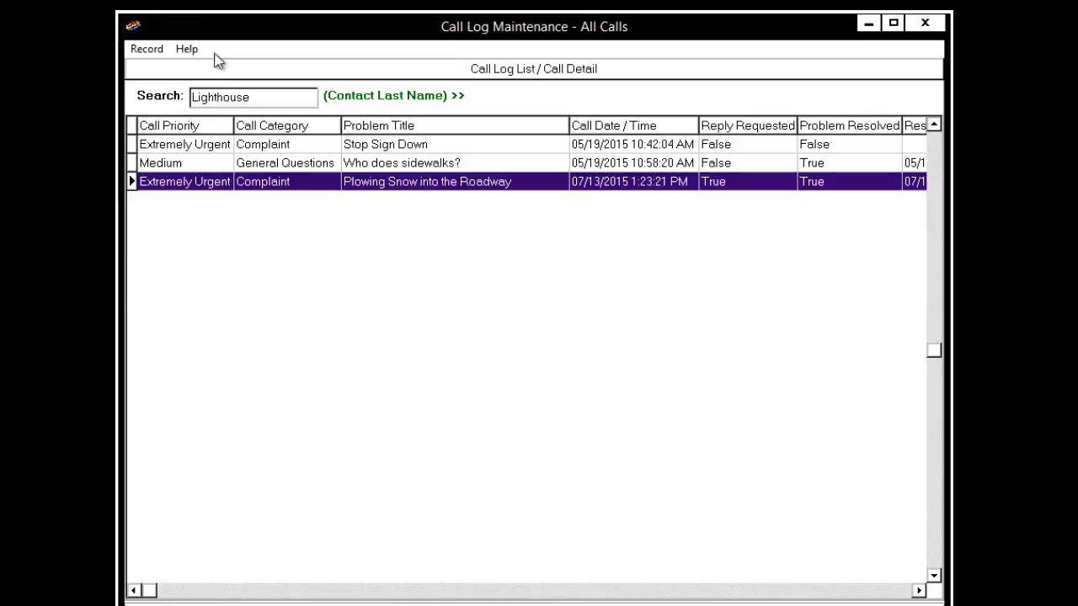
# Step: Limit the call log list to un-resolved calls only, and return it to showing all calls
pyautogui.click(147, 49)
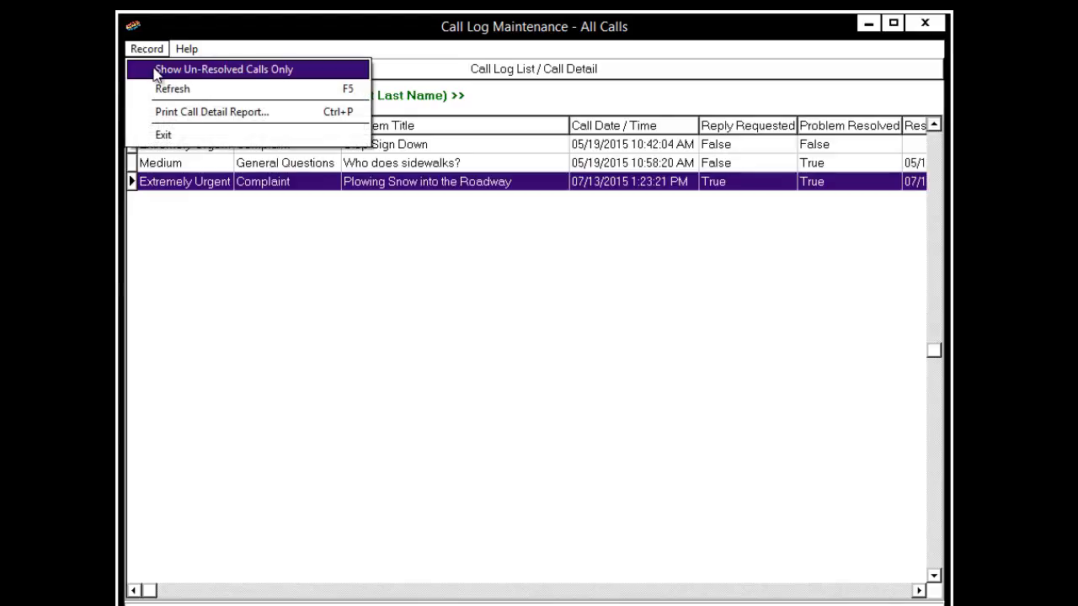
pyautogui.click(156, 71)
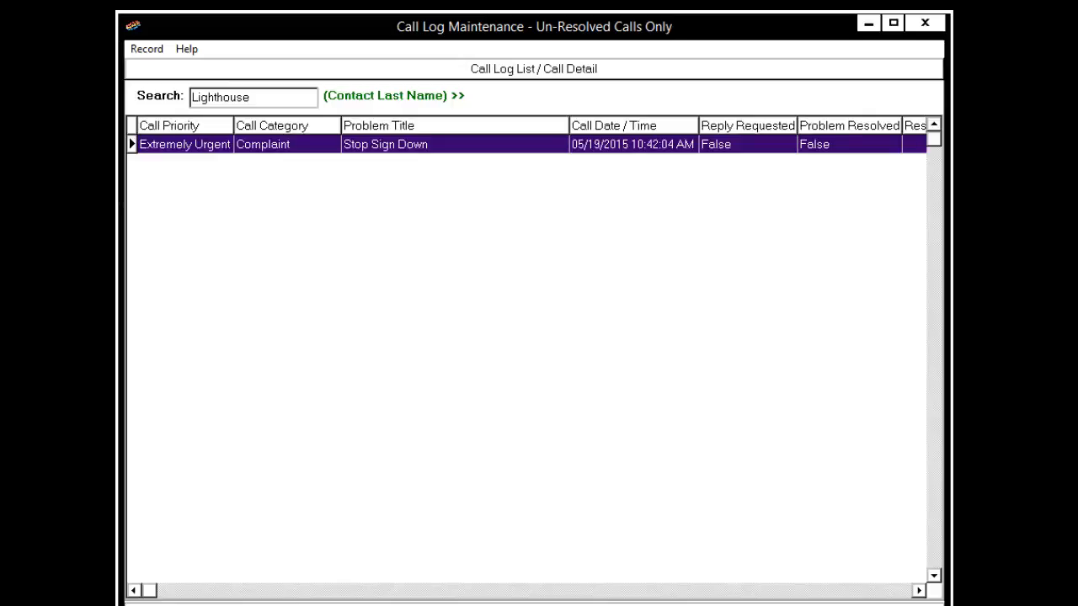
pyautogui.click(146, 49)
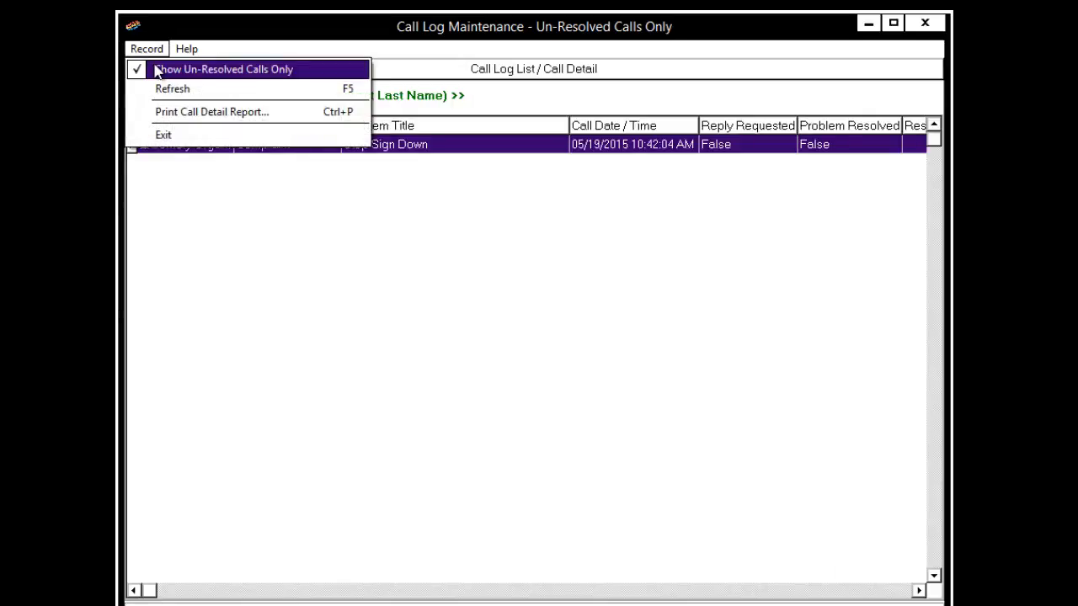
pyautogui.click(156, 71)
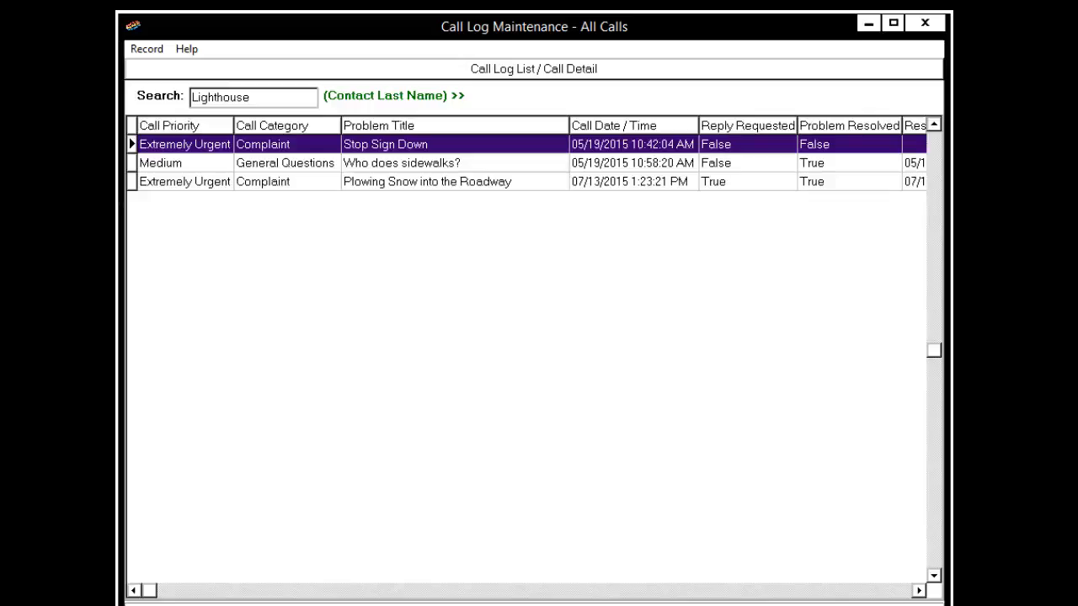
# Step: Open the details of the "Stop Sign Down" call and print the record
pyautogui.click(541, 70)
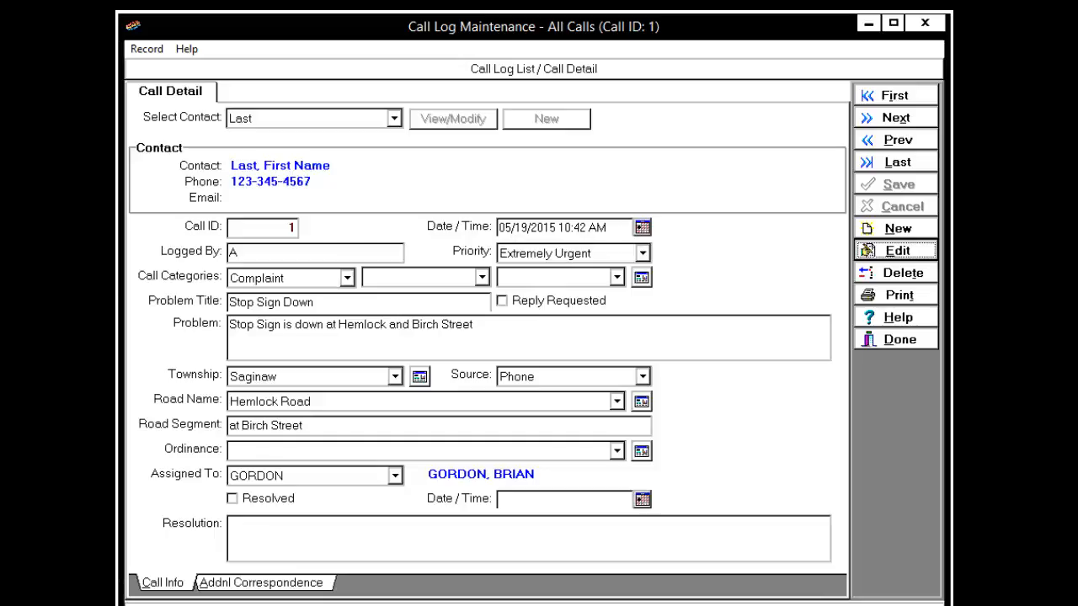
pyautogui.click(908, 300)
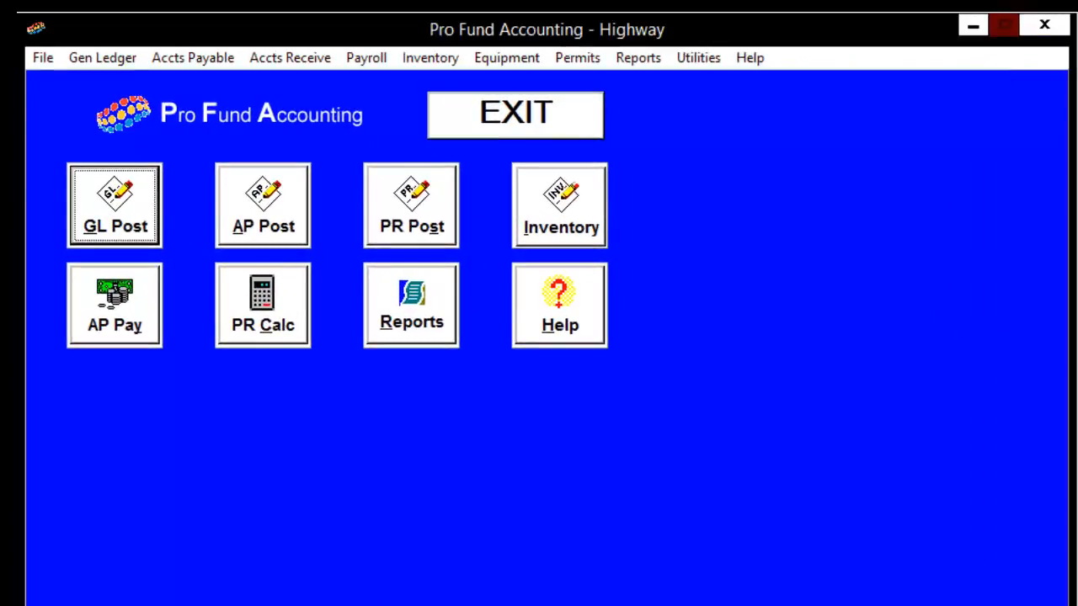
# Step: In Security Maintenance, grant USER5 security access to the Call Log constant and finish the security setup
pyautogui.click(40, 58)
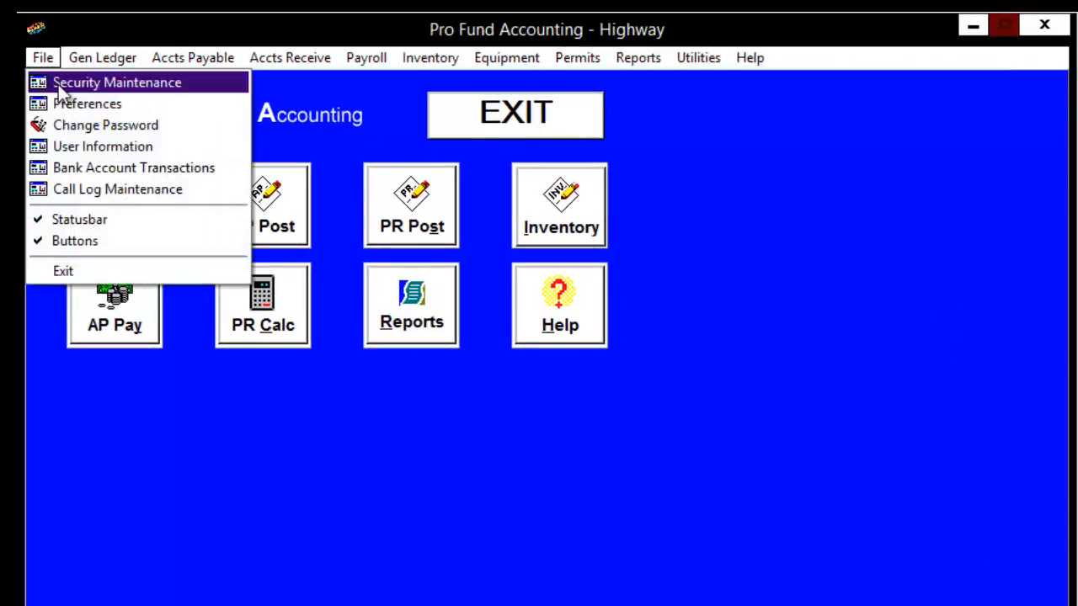
pyautogui.click(61, 84)
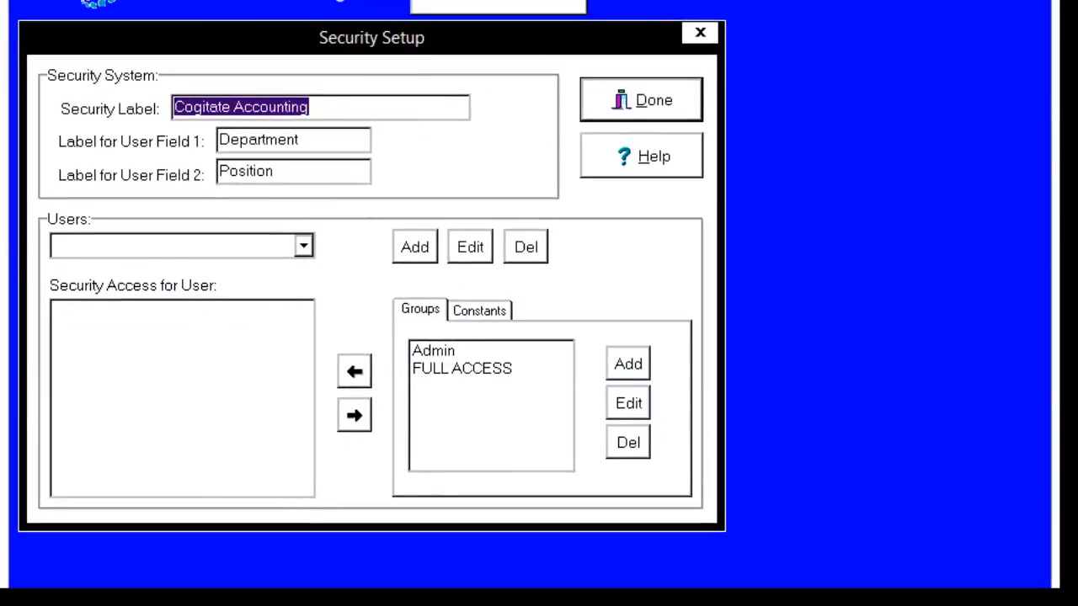
pyautogui.click(305, 245)
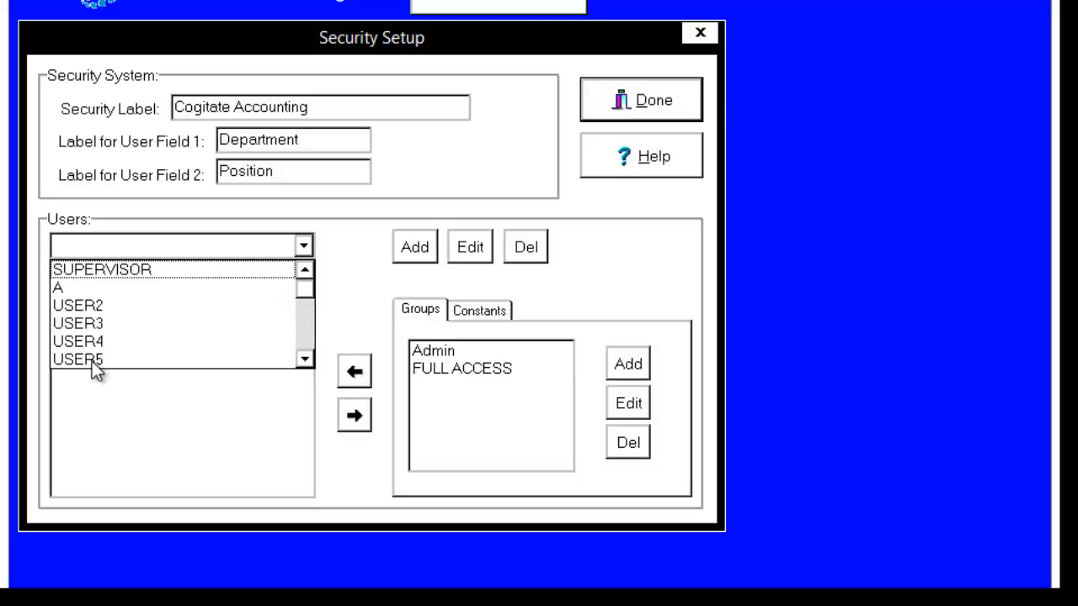
pyautogui.click(91, 361)
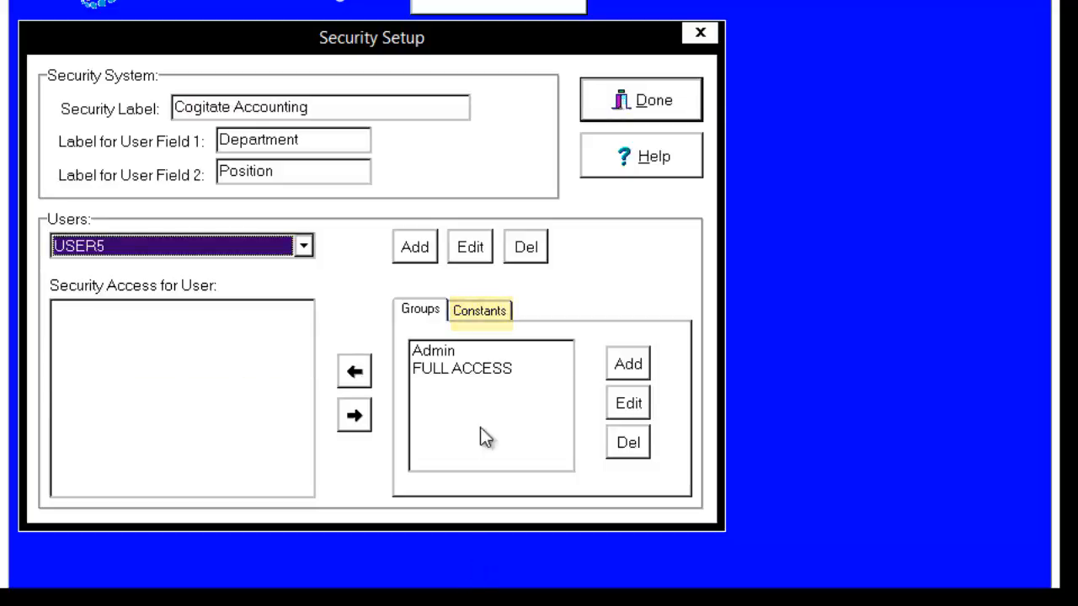
pyautogui.click(490, 317)
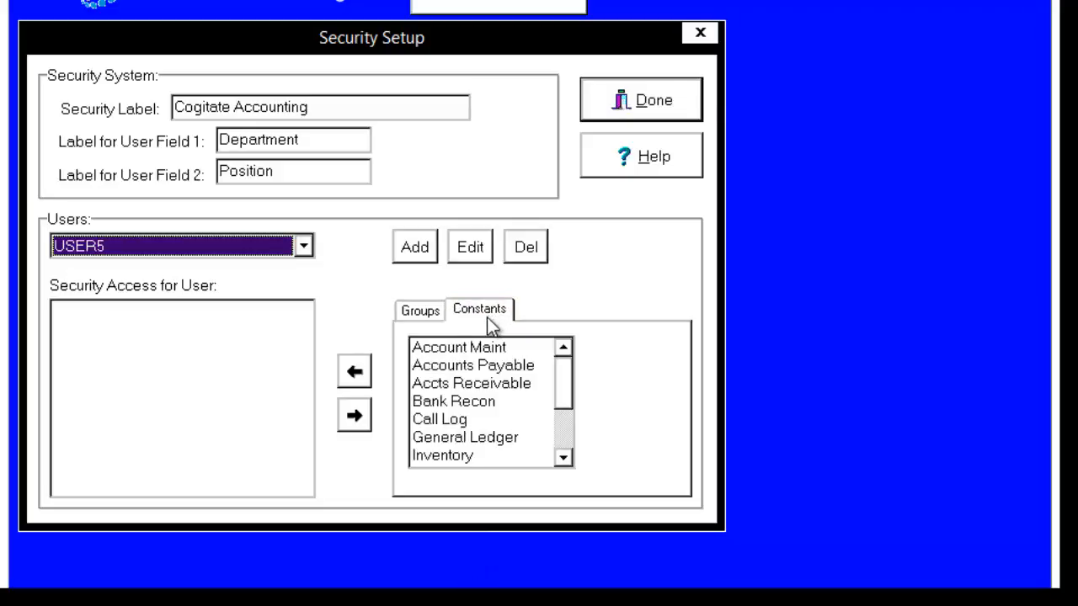
pyautogui.click(454, 421)
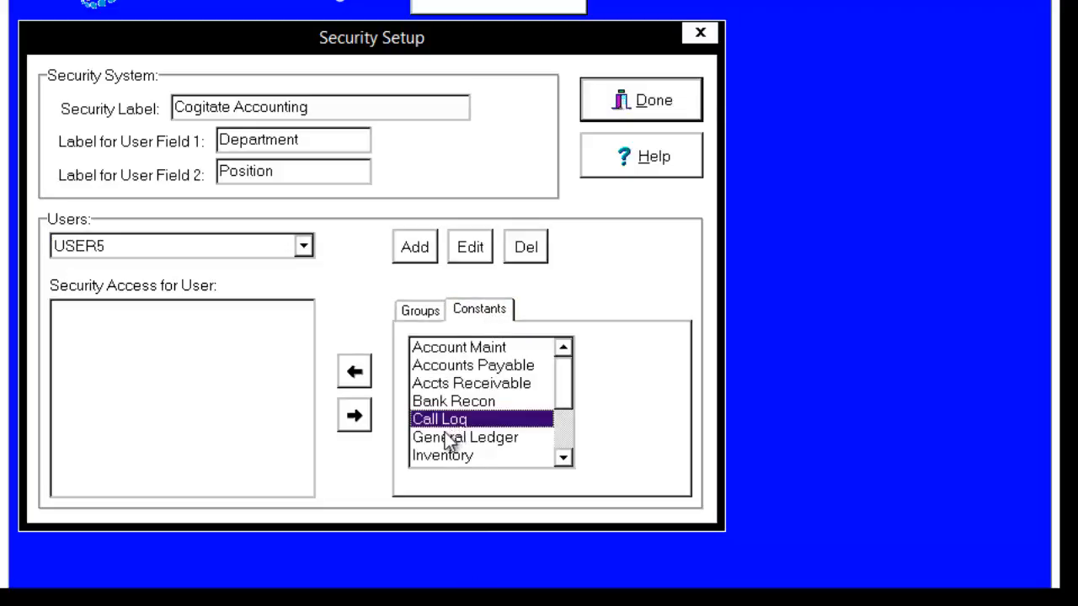
pyautogui.click(353, 377)
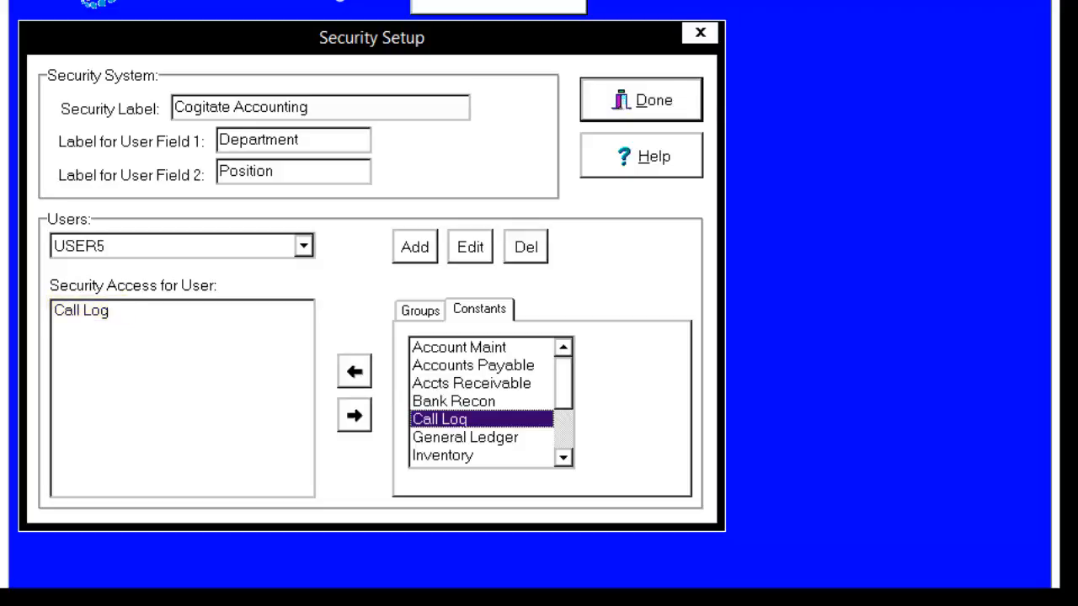
pyautogui.click(643, 102)
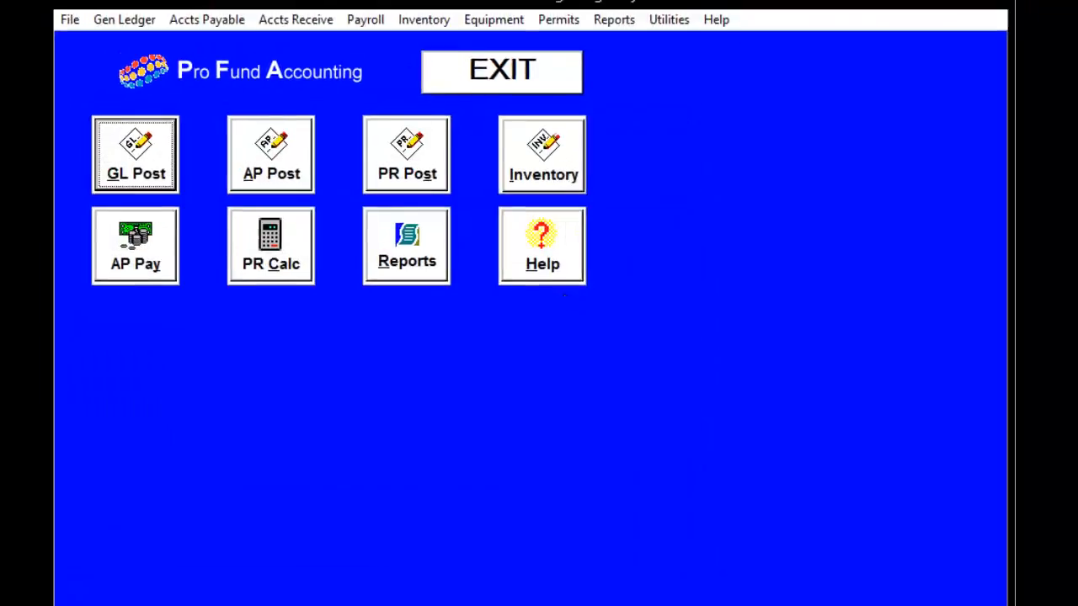